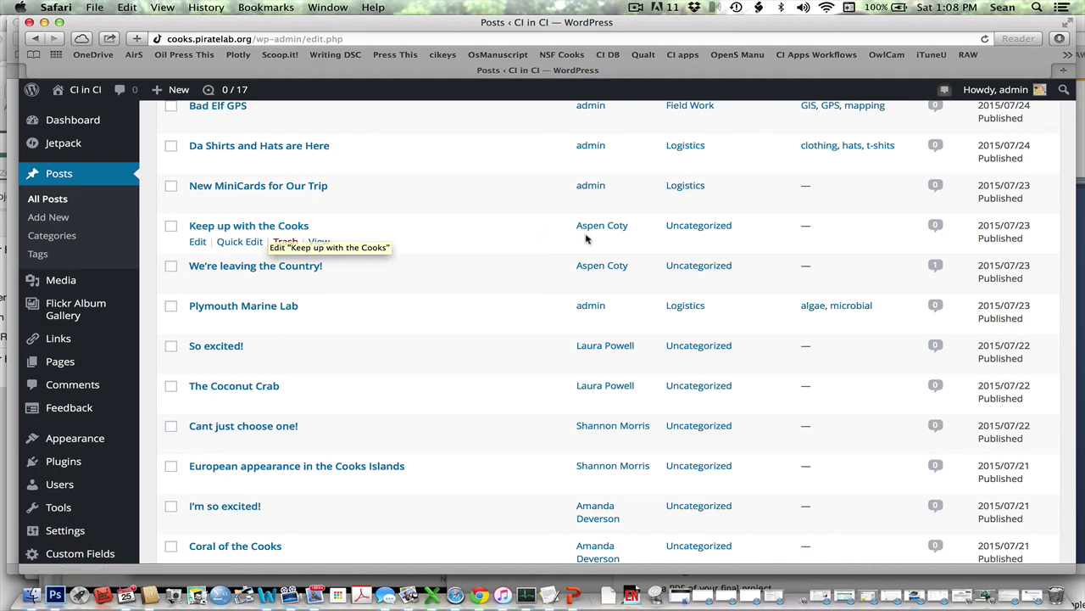
Open the "Keep up with the Cooks" post for editing and look through its text, map image and category settings.
{"action": "left_click", "coordinate": [250, 226]}
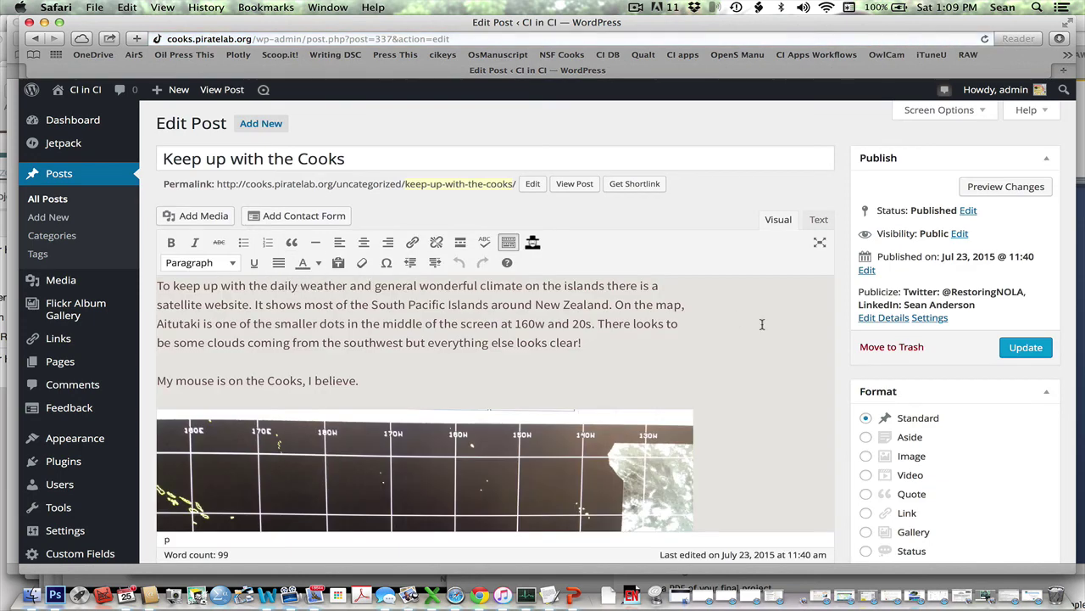
{"action": "scroll", "coordinate": [762, 324], "scroll_direction": "down", "scroll_amount": 2}
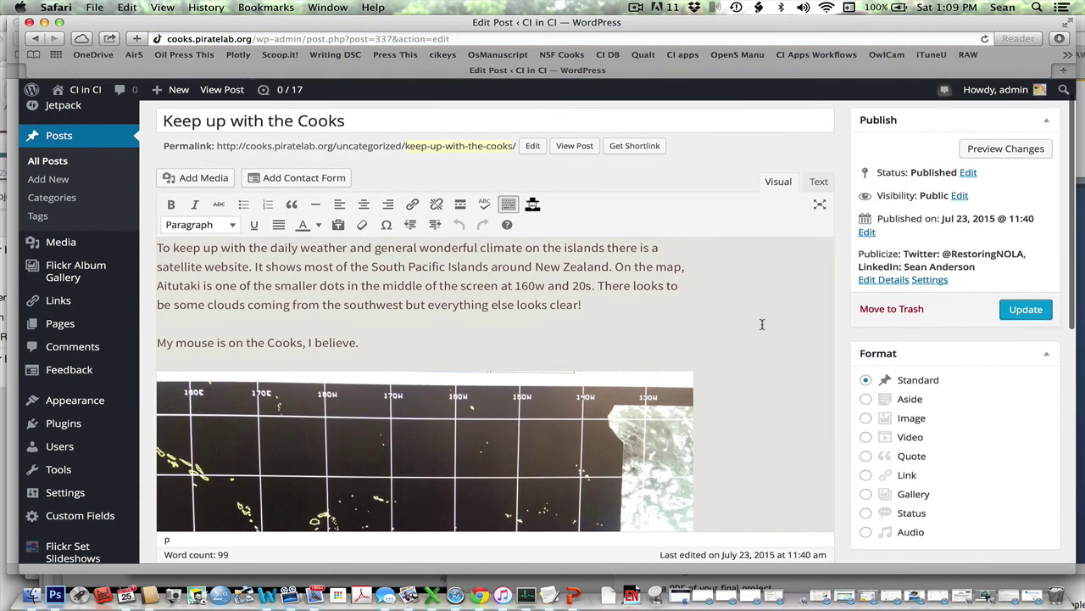
{"action": "scroll", "coordinate": [761, 324], "scroll_direction": "up", "scroll_amount": 2}
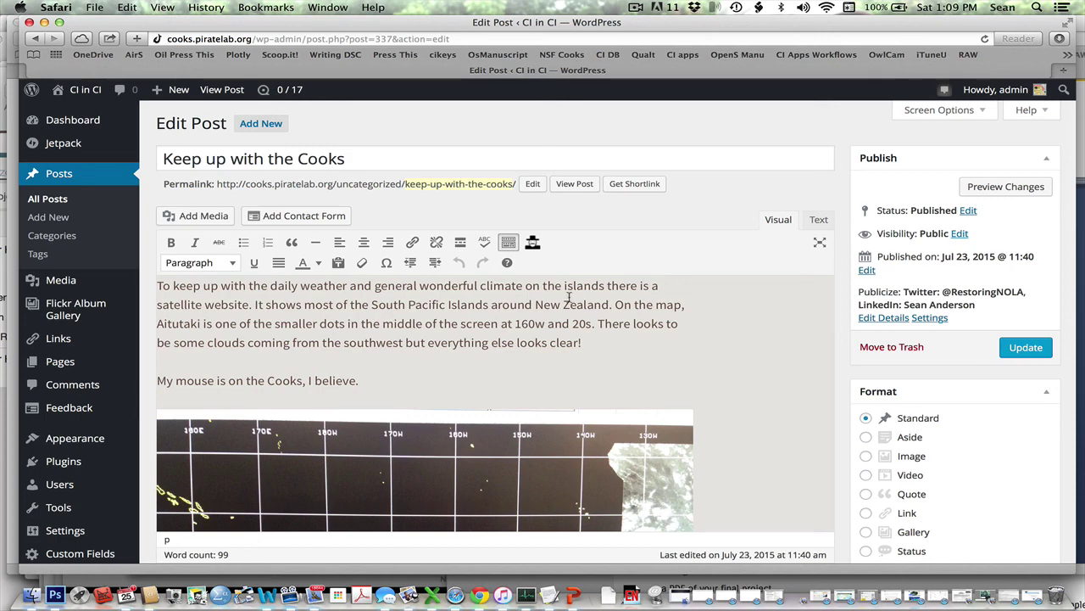
{"action": "scroll", "coordinate": [733, 333], "scroll_direction": "down", "scroll_amount": 10}
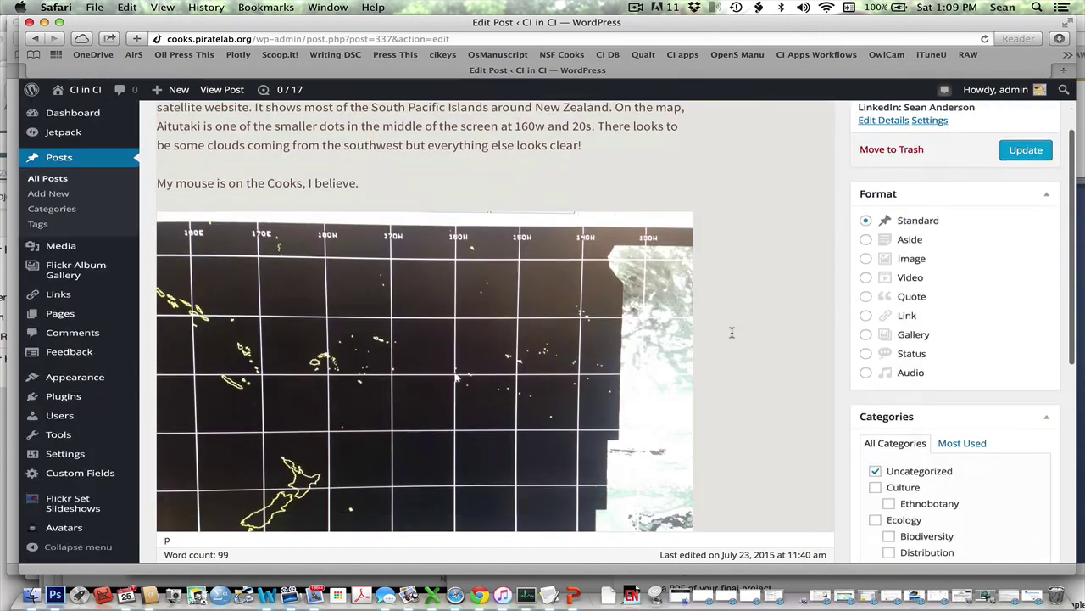
{"action": "scroll", "coordinate": [749, 329], "scroll_direction": "down", "scroll_amount": 3}
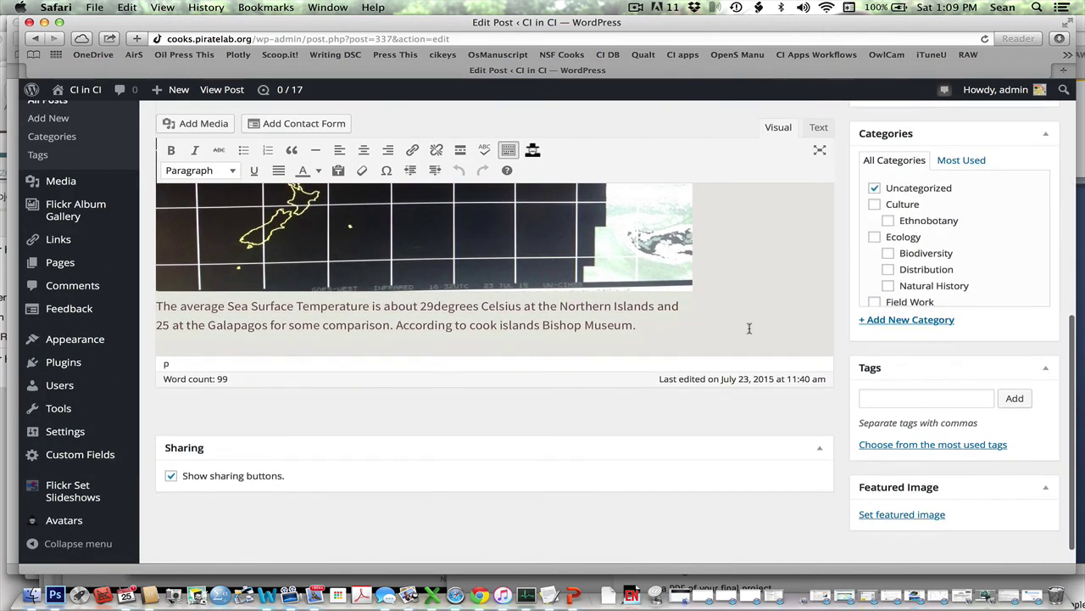
{"action": "scroll", "coordinate": [749, 328], "scroll_direction": "up", "scroll_amount": 5}
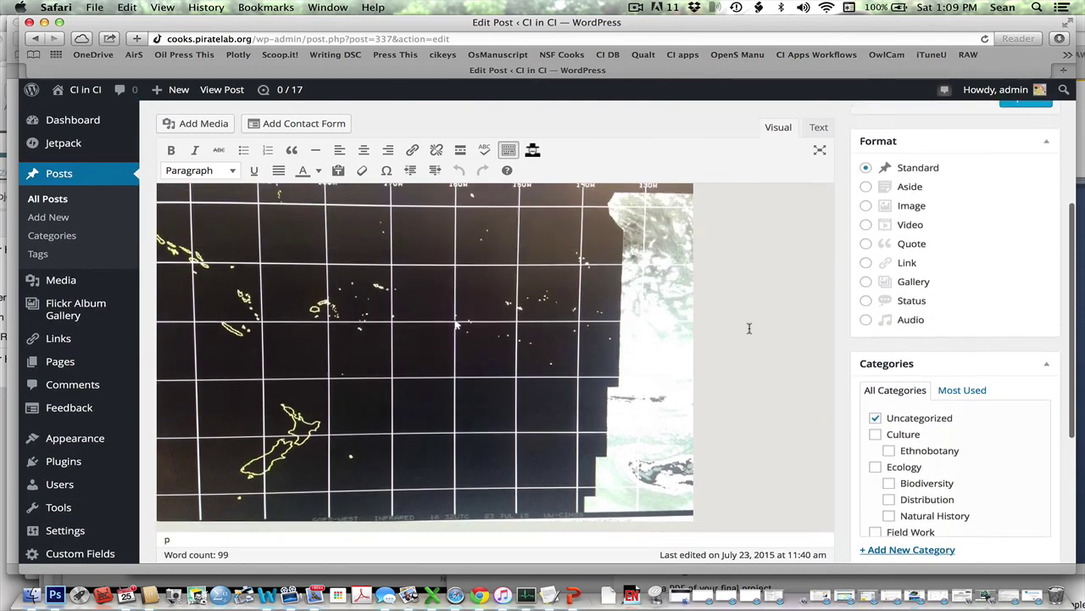
{"action": "scroll", "coordinate": [747, 328], "scroll_direction": "down", "scroll_amount": 3}
{"action": "scroll", "coordinate": [747, 329], "scroll_direction": "up", "scroll_amount": 2}
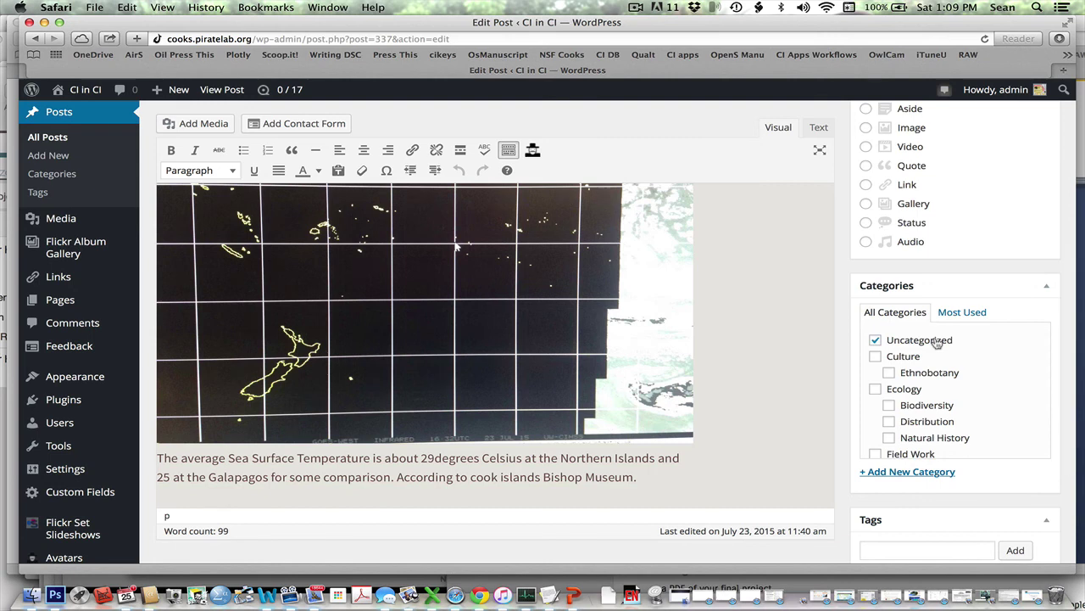
Remove the post from the Uncategorized category and assign it to Culture and its subcategory Ethnobotany.
{"action": "scroll", "coordinate": [941, 343], "scroll_direction": "down", "scroll_amount": 2}
{"action": "scroll", "coordinate": [952, 343], "scroll_direction": "up", "scroll_amount": 2}
{"action": "scroll", "coordinate": [952, 343], "scroll_direction": "down", "scroll_amount": 3}
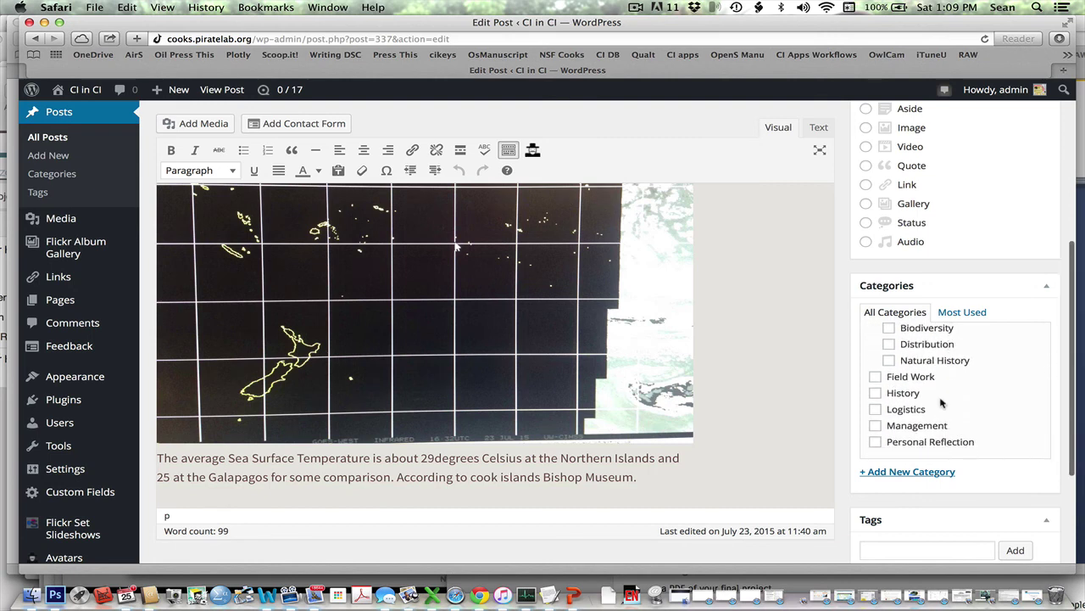
{"action": "scroll", "coordinate": [943, 403], "scroll_direction": "up", "scroll_amount": 2}
{"action": "scroll", "coordinate": [943, 404], "scroll_direction": "up", "scroll_amount": 3}
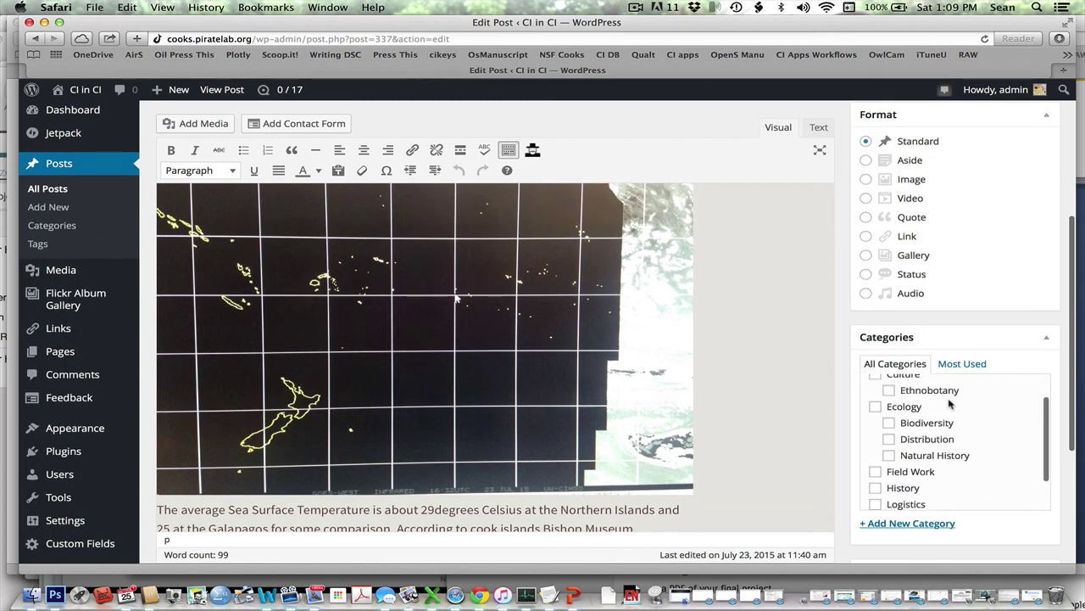
{"action": "scroll", "coordinate": [952, 405], "scroll_direction": "up", "scroll_amount": 1}
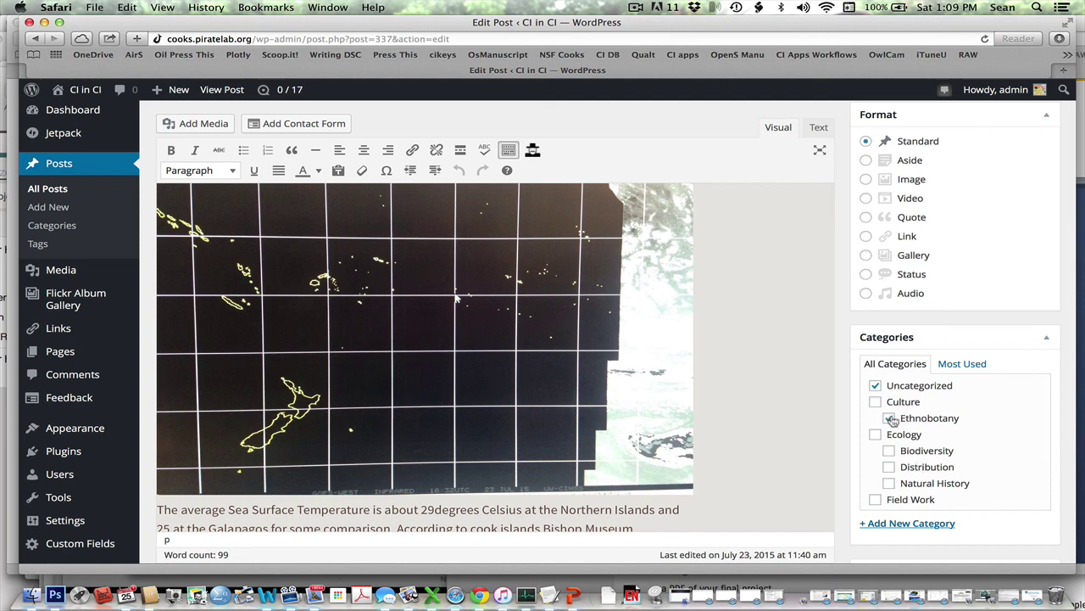
{"action": "left_click", "coordinate": [876, 386]}
{"action": "left_click", "coordinate": [875, 402]}
{"action": "scroll", "coordinate": [797, 395], "scroll_direction": "up", "scroll_amount": 10}
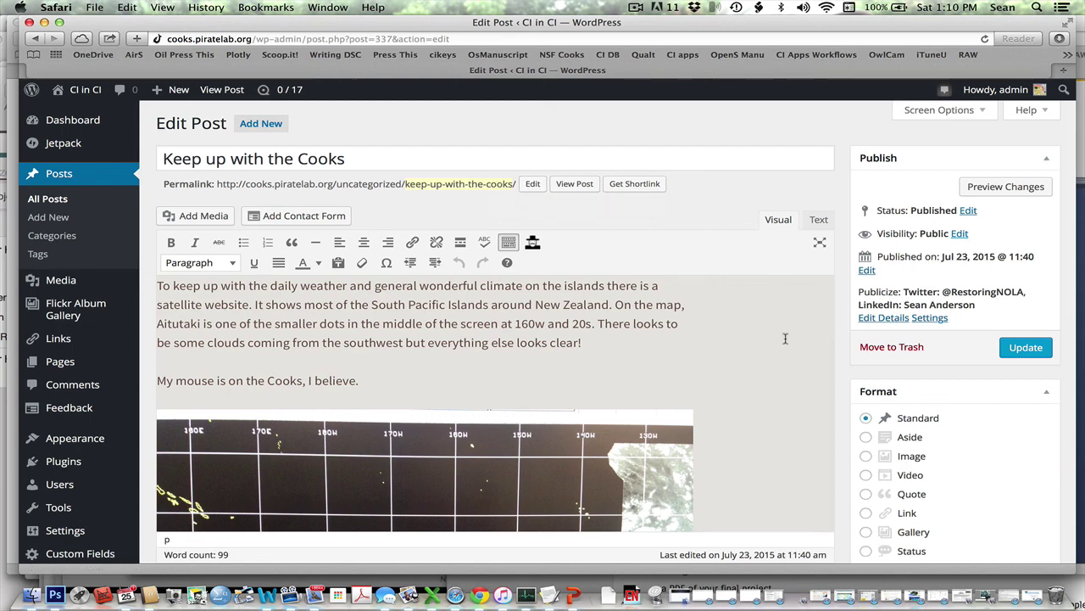
Make Logistics the post's only category, clearing Culture and Ethnobotany, and update the published post.
{"action": "scroll", "coordinate": [783, 337], "scroll_direction": "down", "scroll_amount": 5}
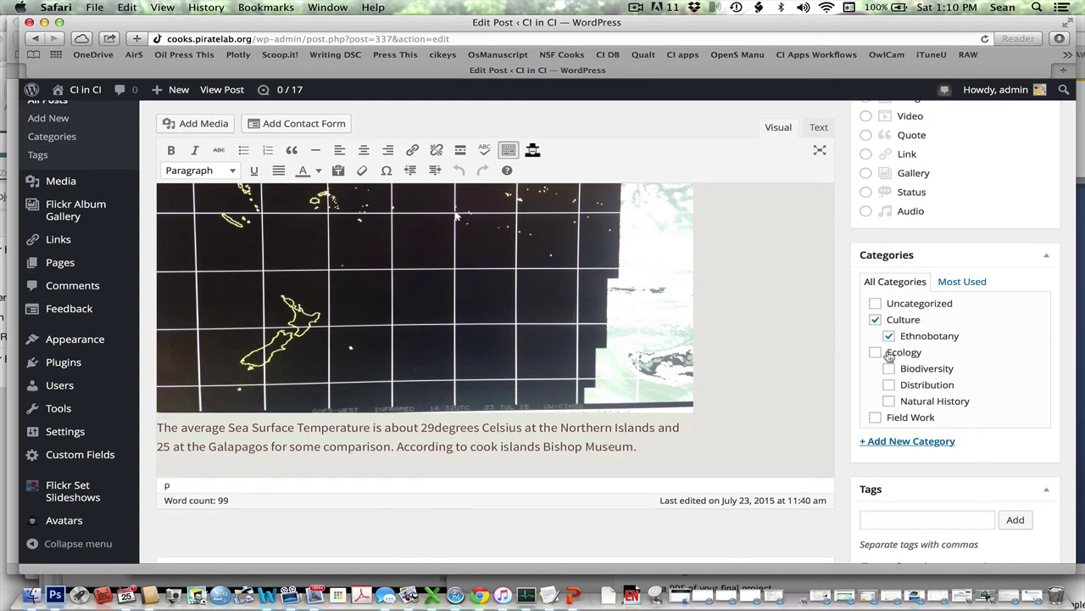
{"action": "scroll", "coordinate": [719, 320], "scroll_direction": "up", "scroll_amount": 5}
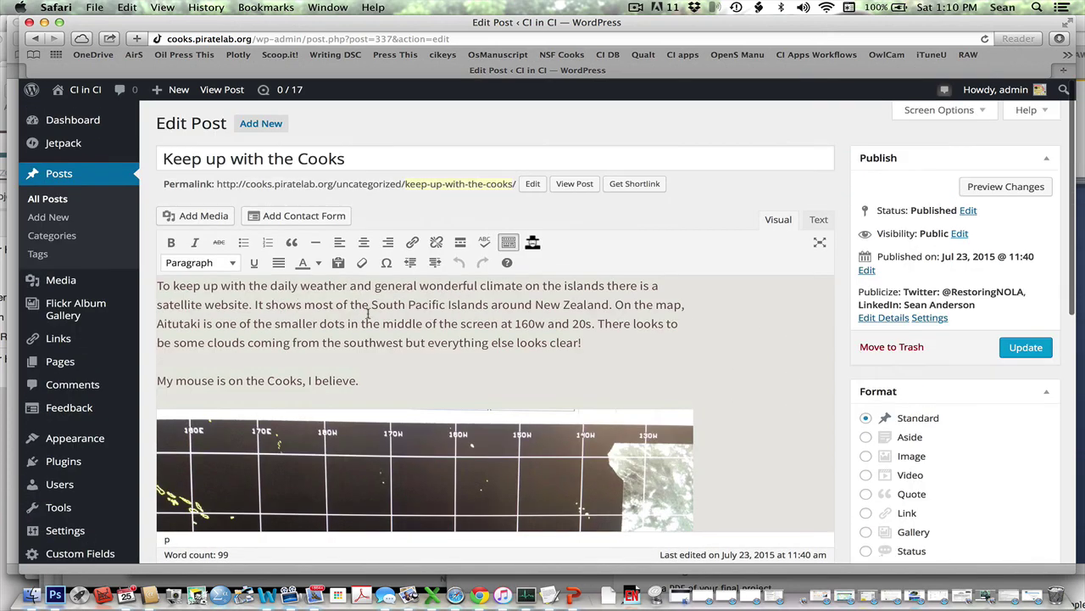
{"action": "scroll", "coordinate": [751, 365], "scroll_direction": "down", "scroll_amount": 1}
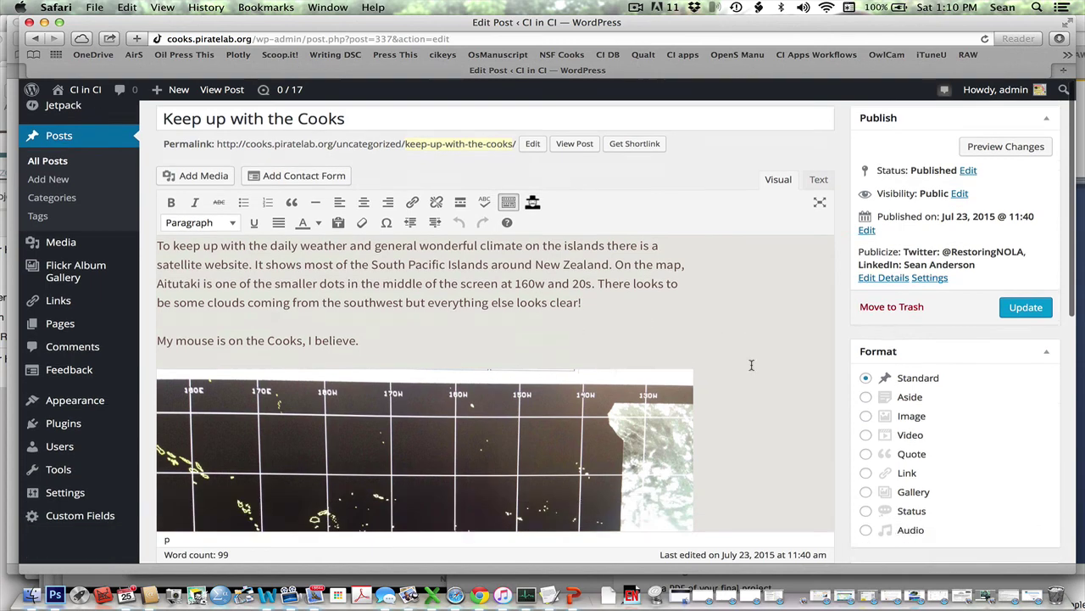
{"action": "scroll", "coordinate": [750, 365], "scroll_direction": "down", "scroll_amount": 8}
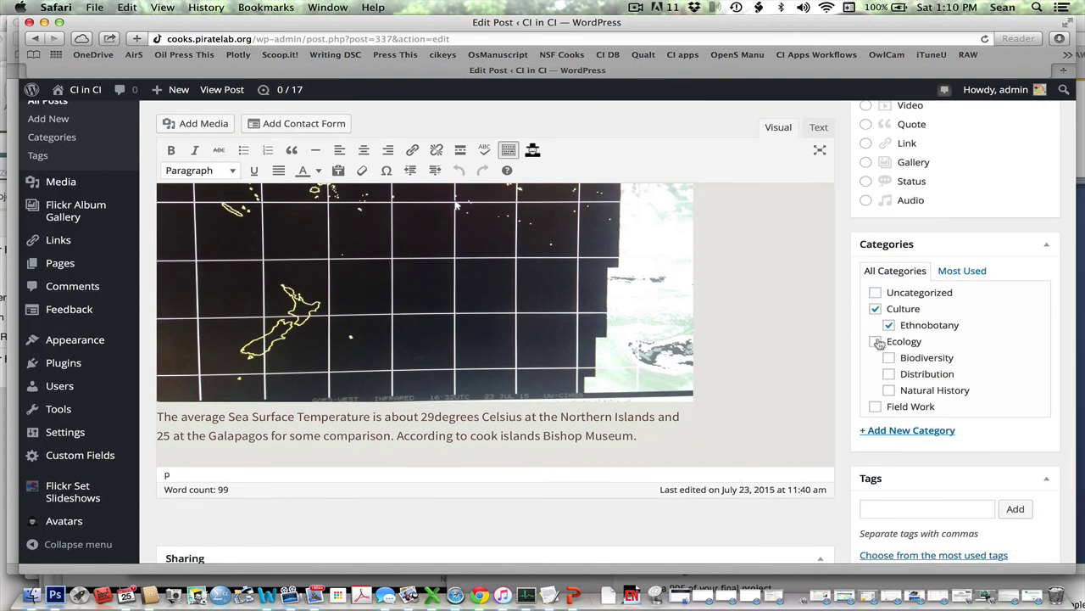
{"action": "scroll", "coordinate": [880, 343], "scroll_direction": "down", "scroll_amount": 4}
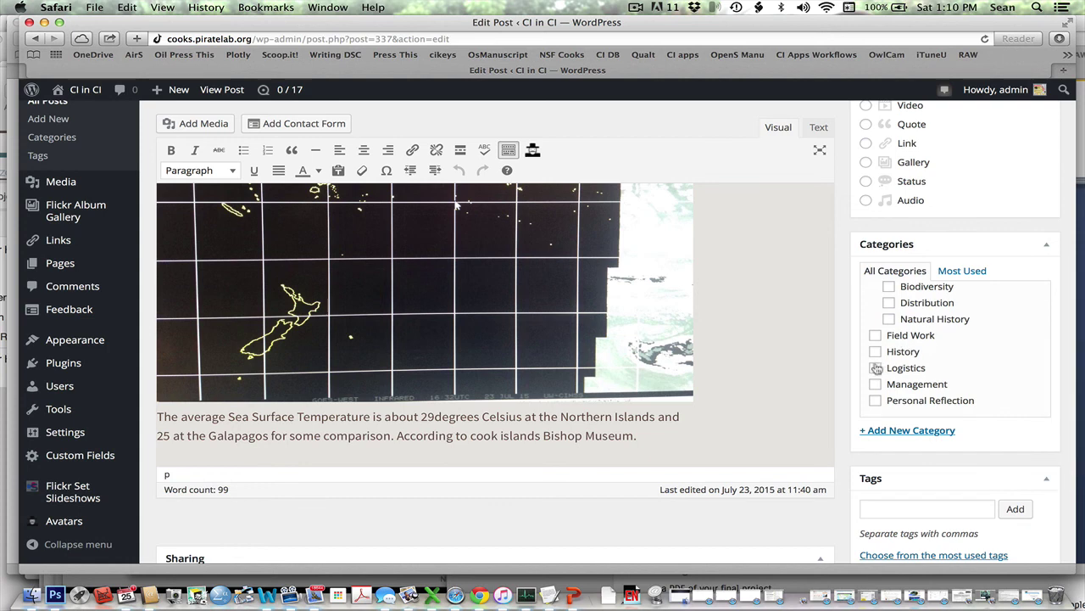
{"action": "left_click", "coordinate": [875, 367]}
{"action": "scroll", "coordinate": [947, 381], "scroll_direction": "up", "scroll_amount": 4}
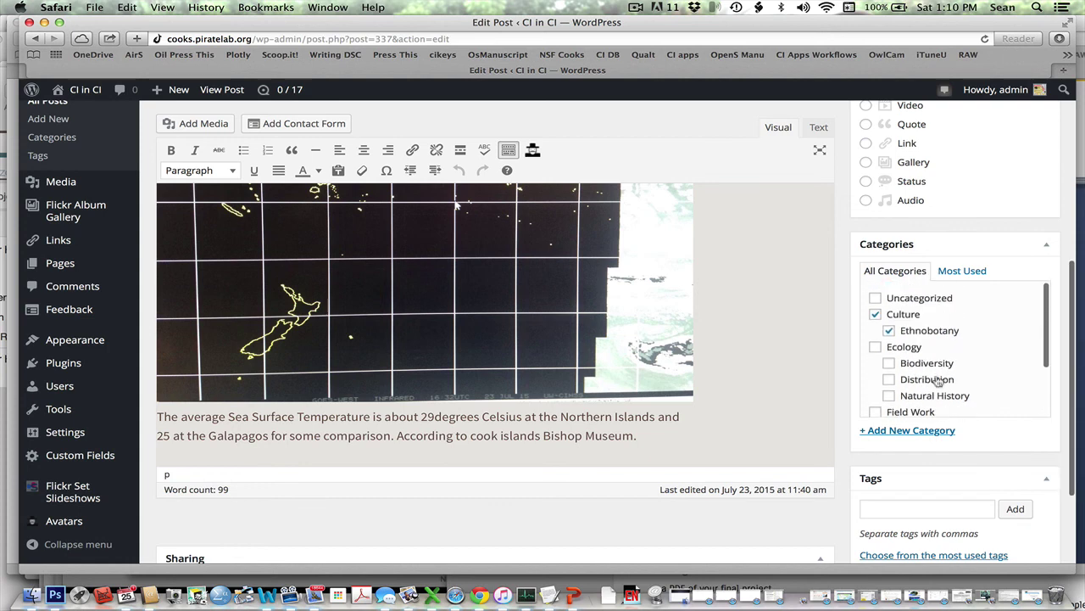
{"action": "left_click", "coordinate": [875, 316]}
{"action": "scroll", "coordinate": [840, 422], "scroll_direction": "up", "scroll_amount": 3}
{"action": "scroll", "coordinate": [838, 421], "scroll_direction": "up", "scroll_amount": 5}
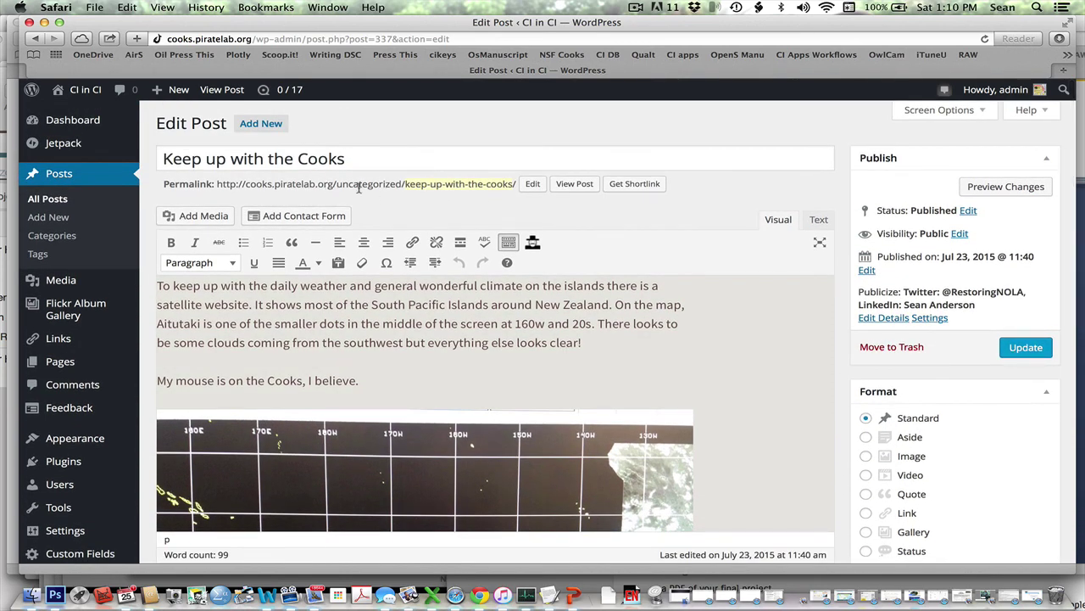
{"action": "left_click", "coordinate": [1021, 354]}
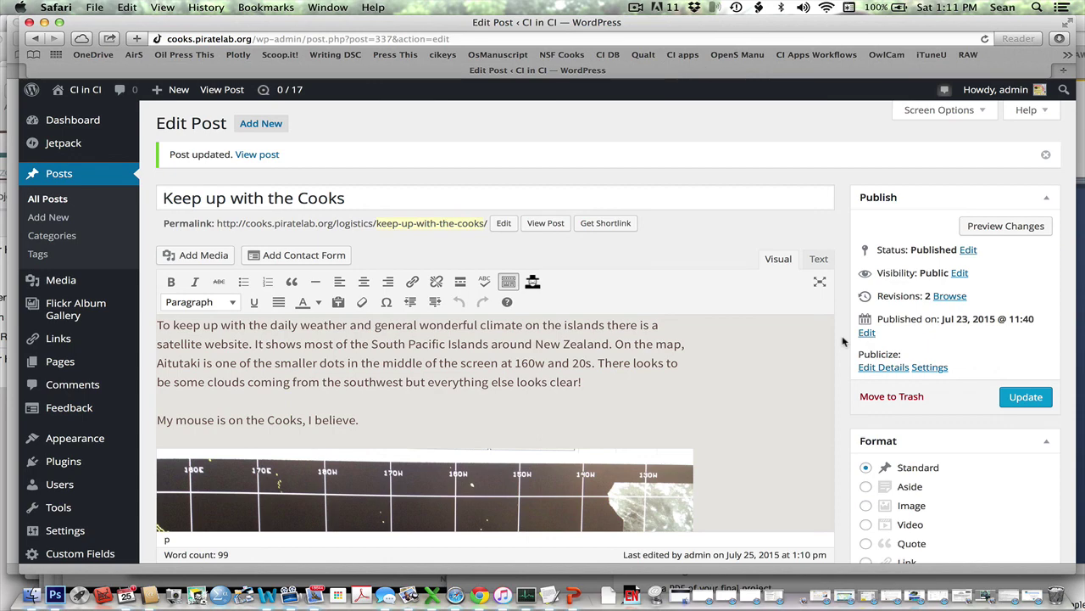
Add the tags "weather" and "map" to the post.
{"action": "scroll", "coordinate": [843, 342], "scroll_direction": "down", "scroll_amount": 10}
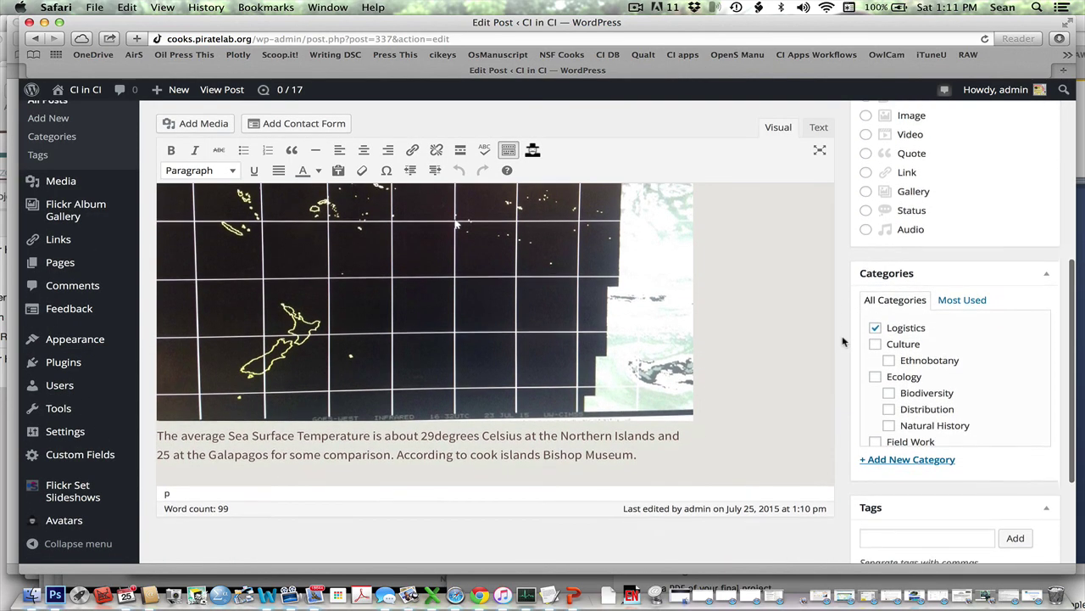
{"action": "scroll", "coordinate": [843, 342], "scroll_direction": "down", "scroll_amount": 2}
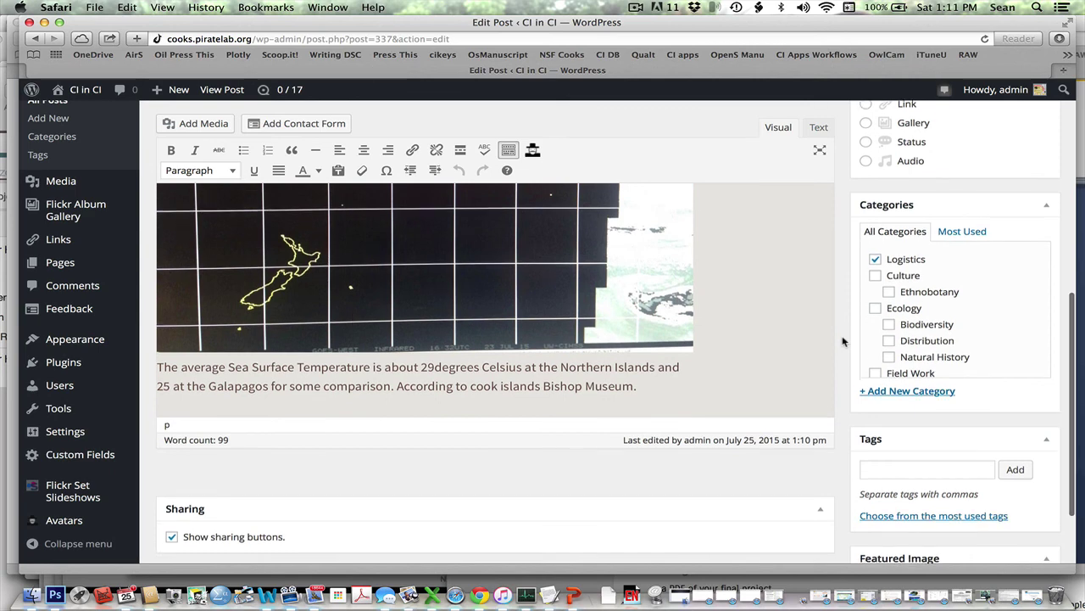
{"action": "scroll", "coordinate": [845, 338], "scroll_direction": "down", "scroll_amount": 1}
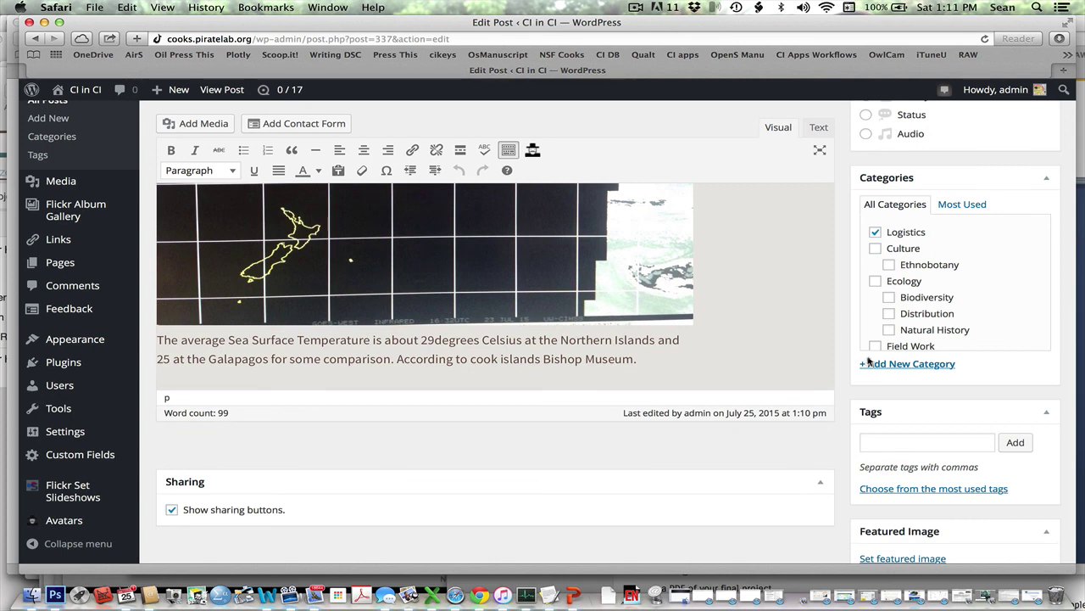
{"action": "left_click", "coordinate": [878, 442]}
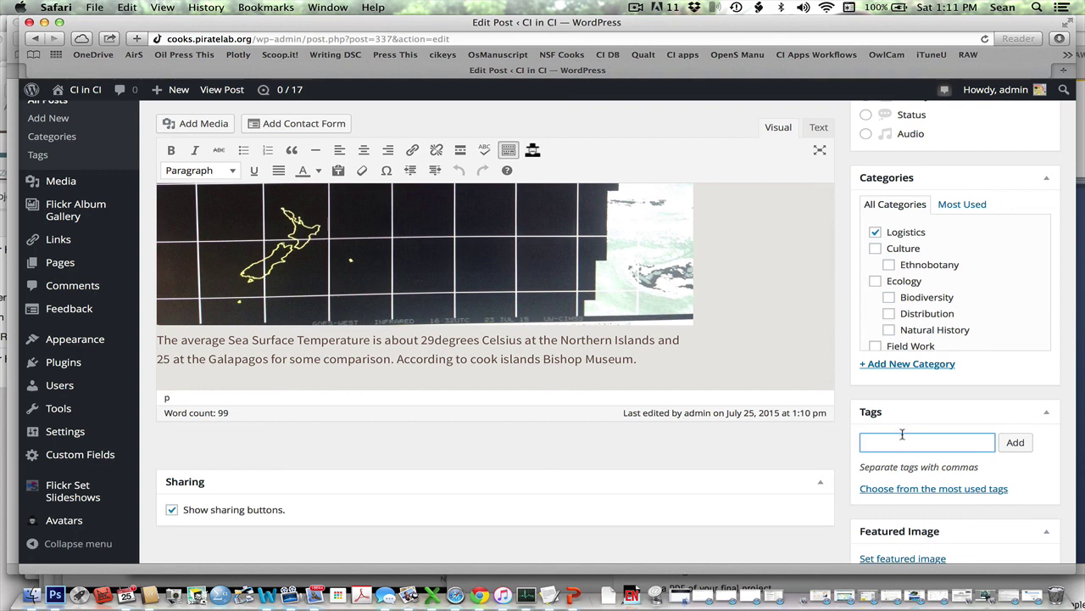
{"action": "type", "text": "weather, map"}
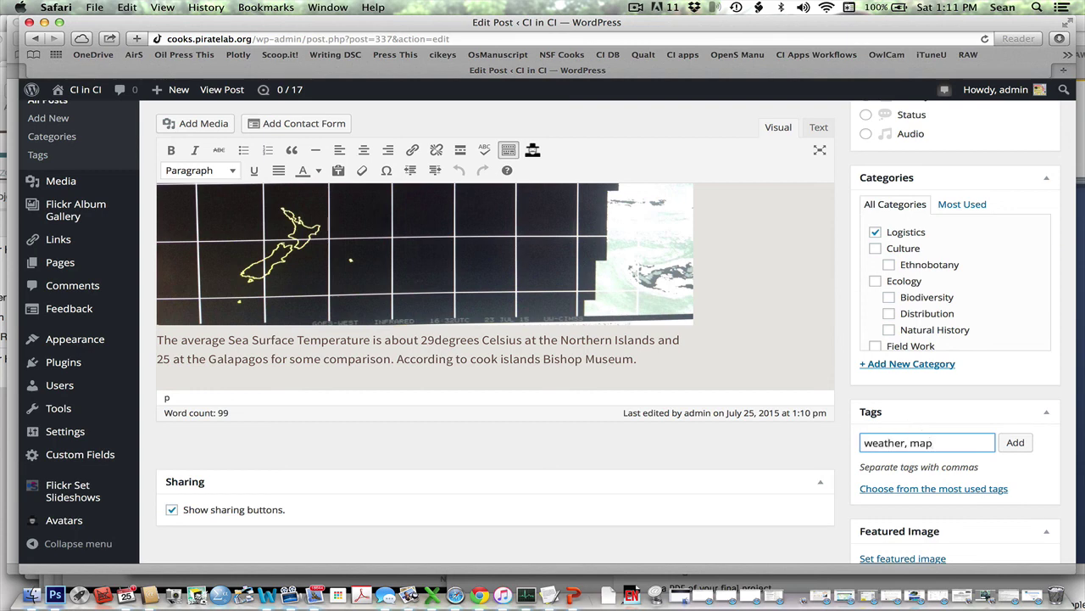
{"action": "left_click", "coordinate": [1015, 441]}
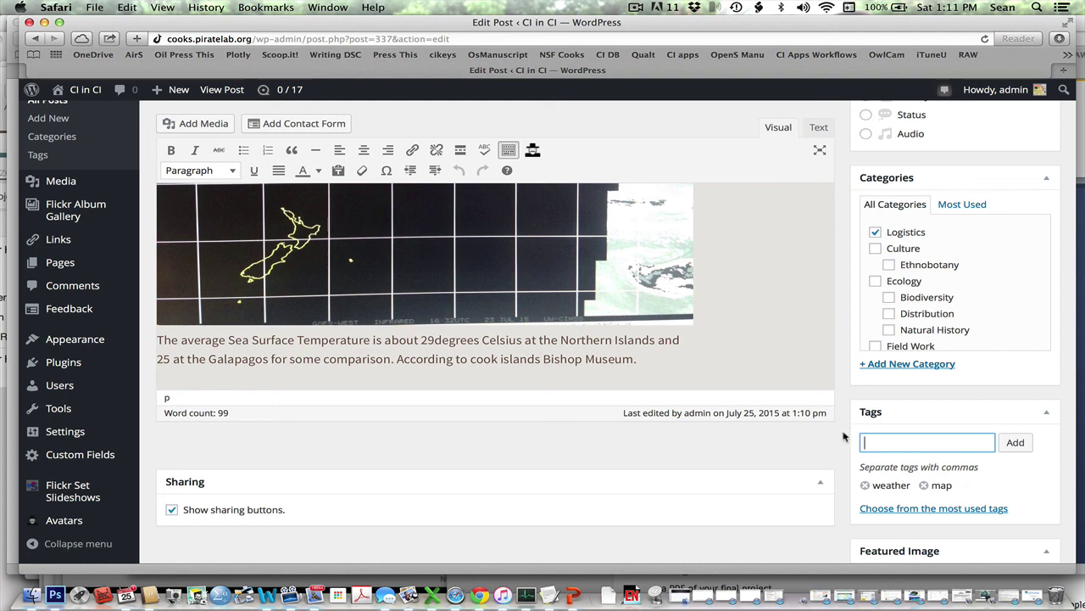
Switch to the browser window showing the CIA World Factbook page on New Zealand and copy its web address.
{"action": "scroll", "coordinate": [844, 437], "scroll_direction": "up", "scroll_amount": 5}
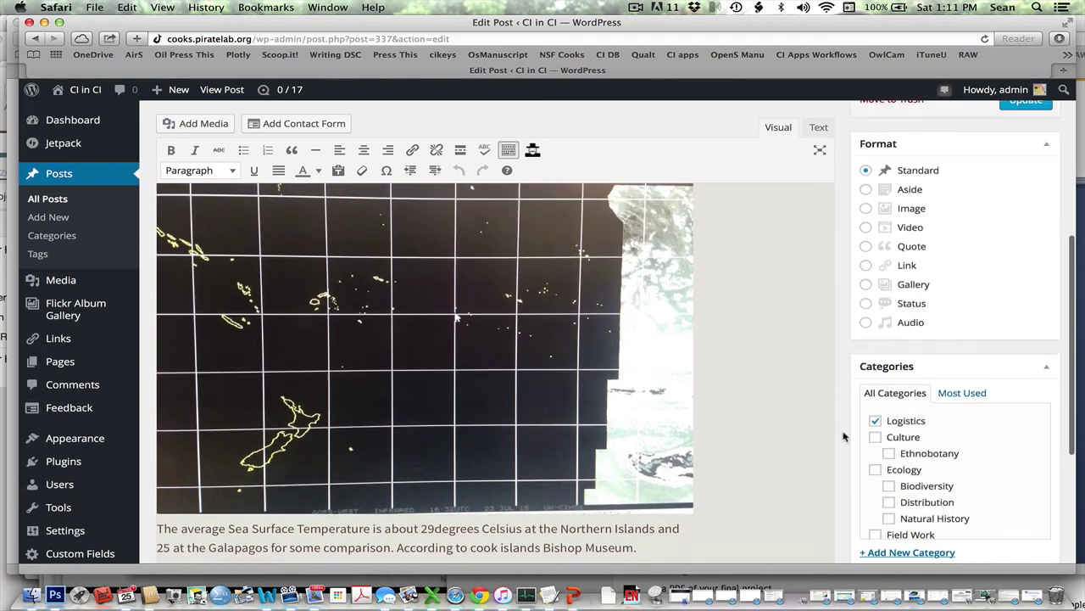
{"action": "scroll", "coordinate": [844, 436], "scroll_direction": "up", "scroll_amount": 8}
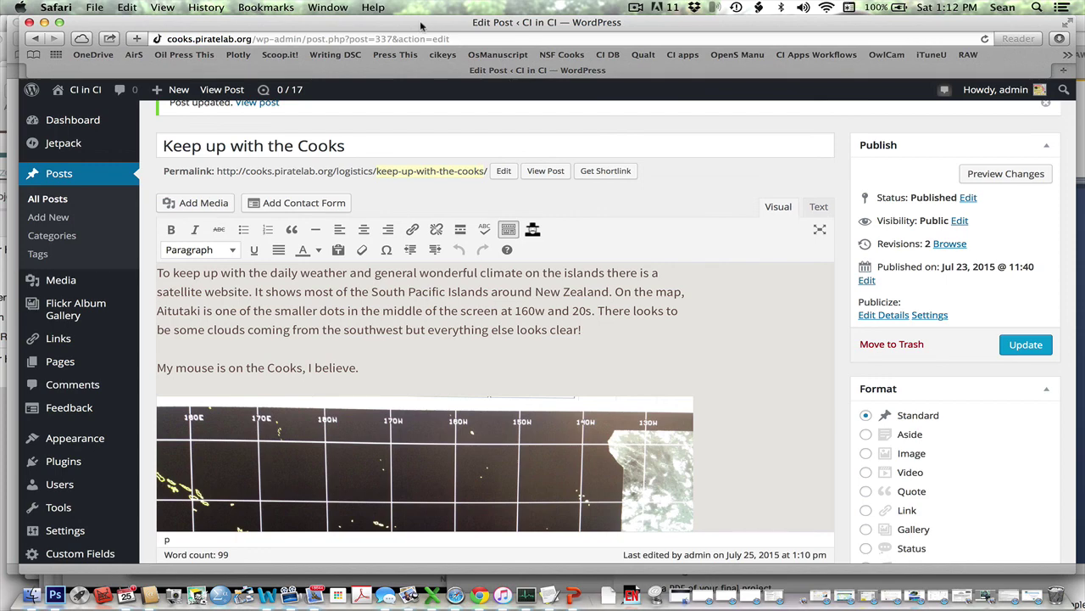
{"action": "left_click_drag", "start_coordinate": [422, 27], "coordinate": [474, 267]}
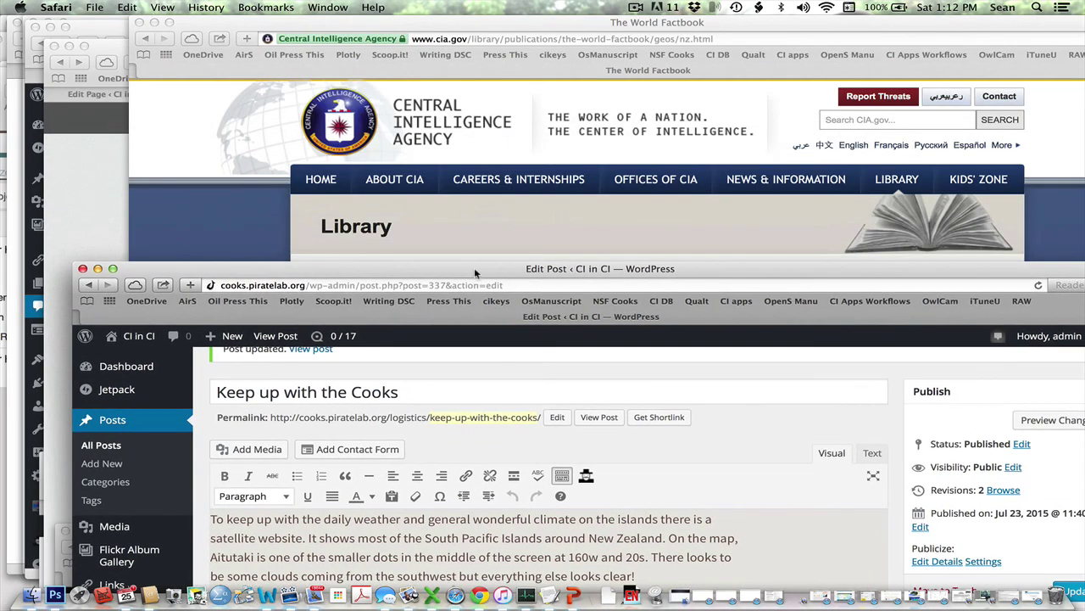
{"action": "left_click", "coordinate": [518, 33]}
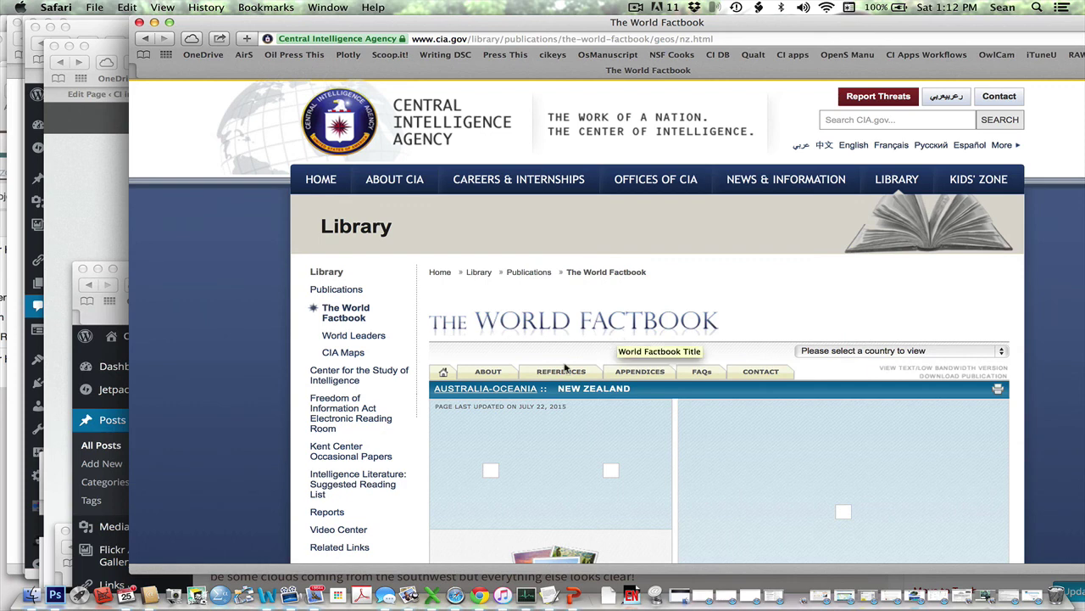
{"action": "left_click", "coordinate": [312, 39]}
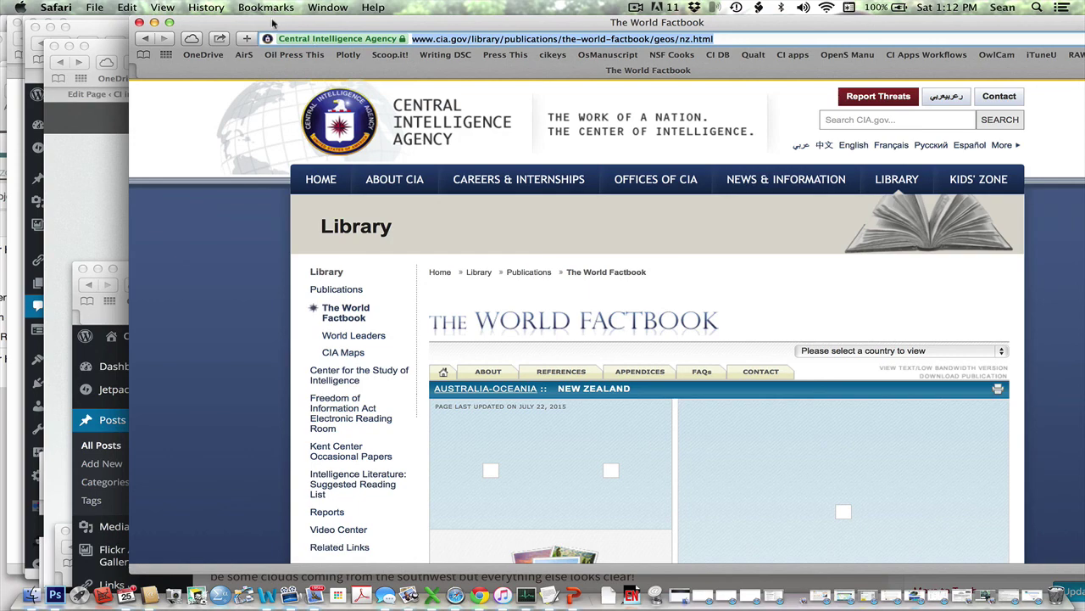
Return to the post editor and link the text "New Zealand" to the copied CIA World Factbook address, opening in a new window/tab.
{"action": "left_click_drag", "start_coordinate": [272, 21], "coordinate": [522, 20]}
{"action": "double_click", "coordinate": [345, 272]}
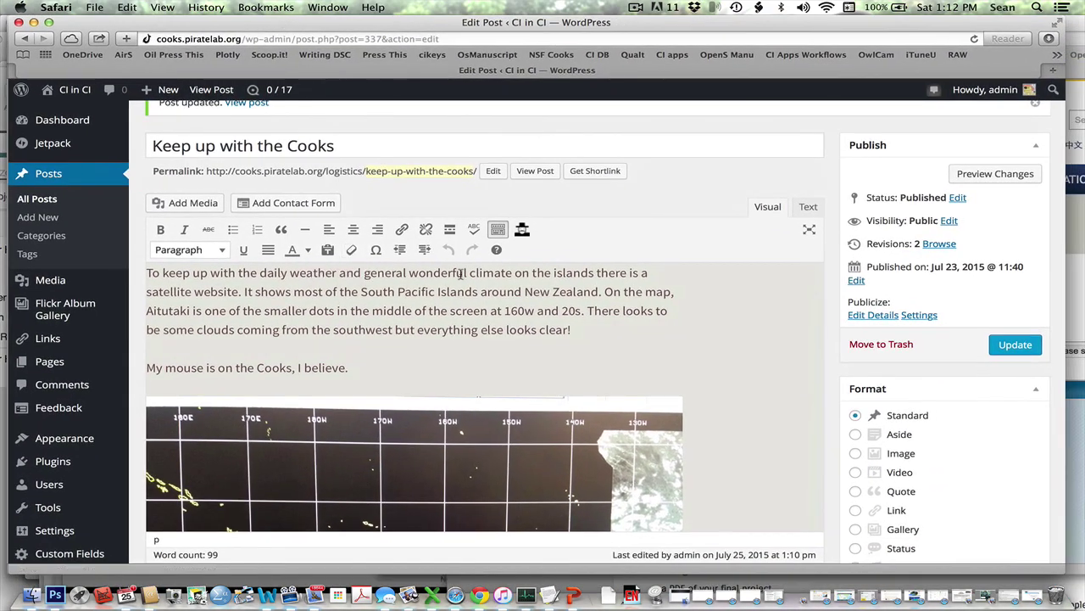
{"action": "left_click_drag", "start_coordinate": [526, 292], "coordinate": [599, 294]}
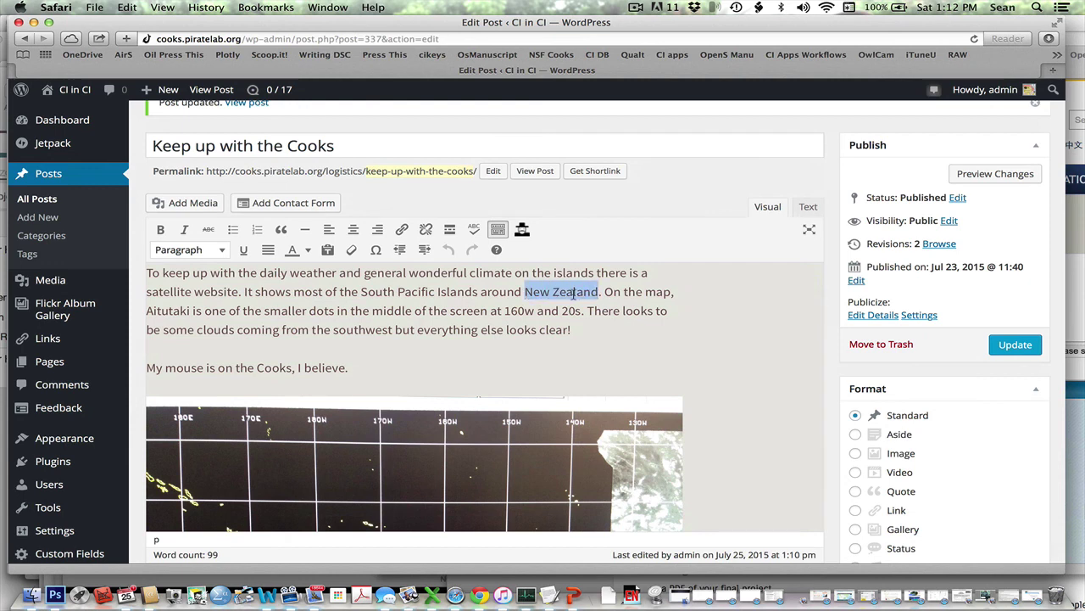
{"action": "left_click", "coordinate": [402, 230]}
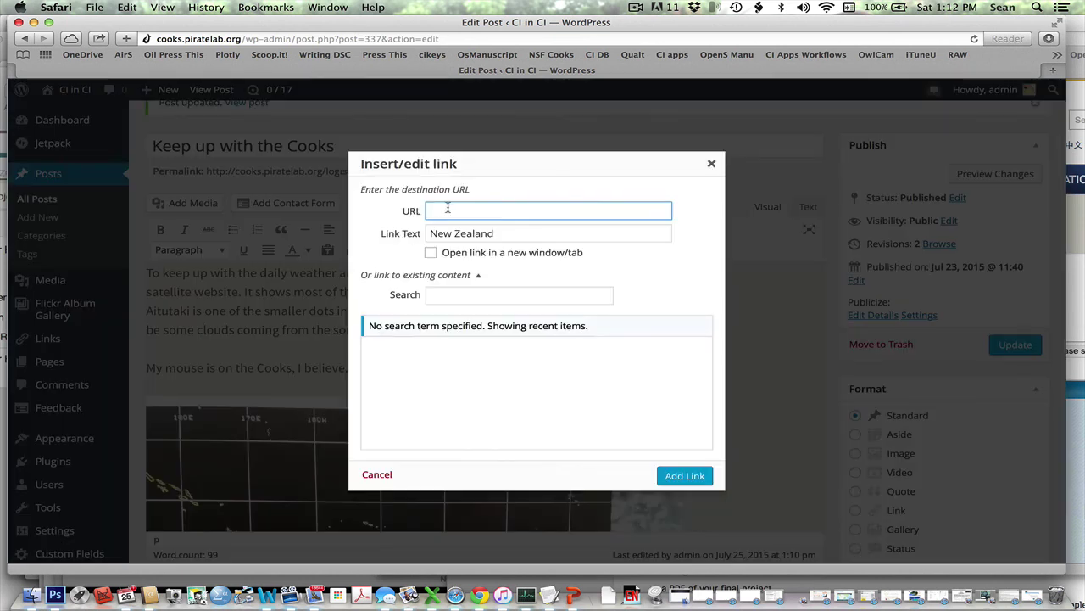
{"action": "key", "text": "super+v"}
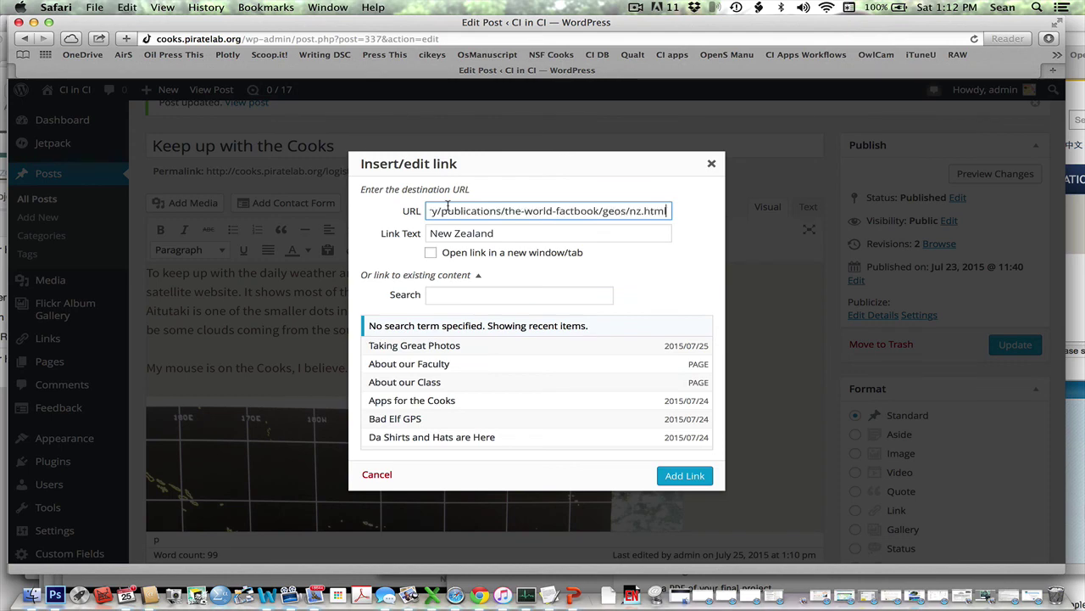
{"action": "left_click", "coordinate": [432, 253]}
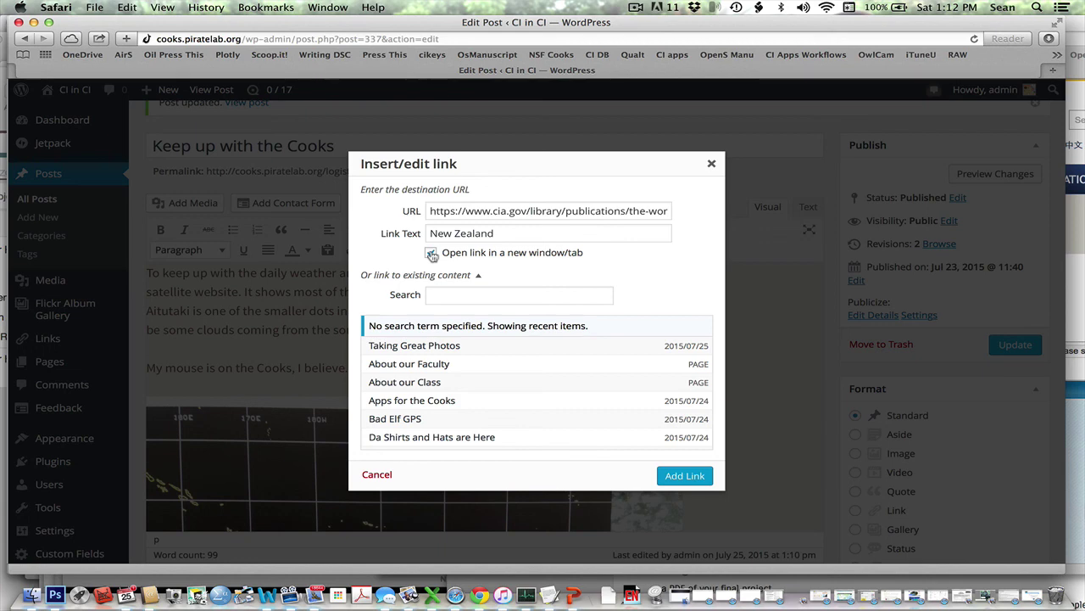
{"action": "left_click", "coordinate": [681, 475]}
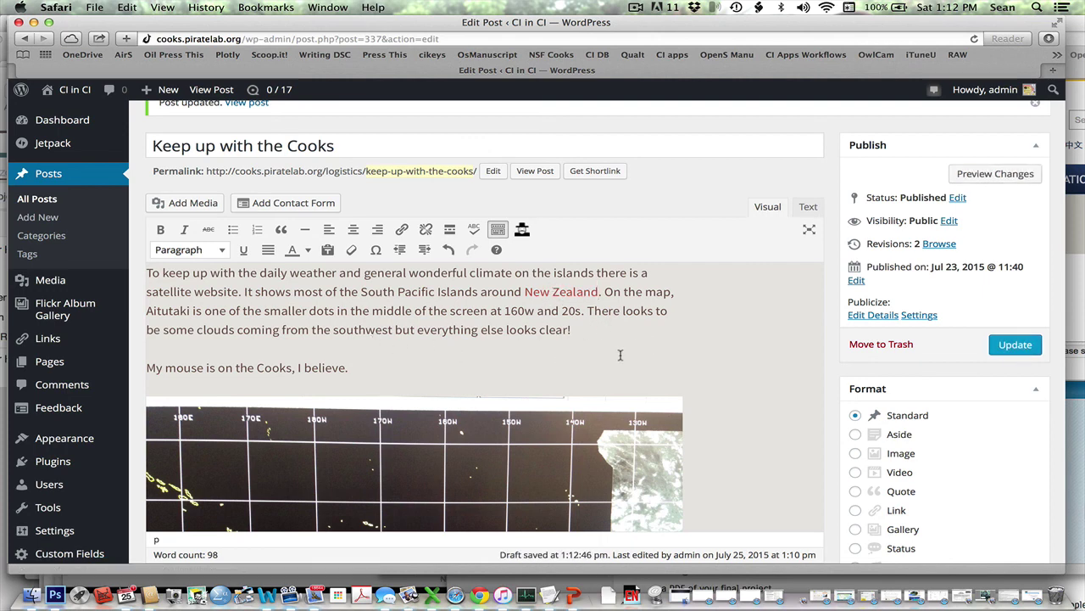
Center-align the map image in the post body.
{"action": "scroll", "coordinate": [704, 345], "scroll_direction": "down", "scroll_amount": 5}
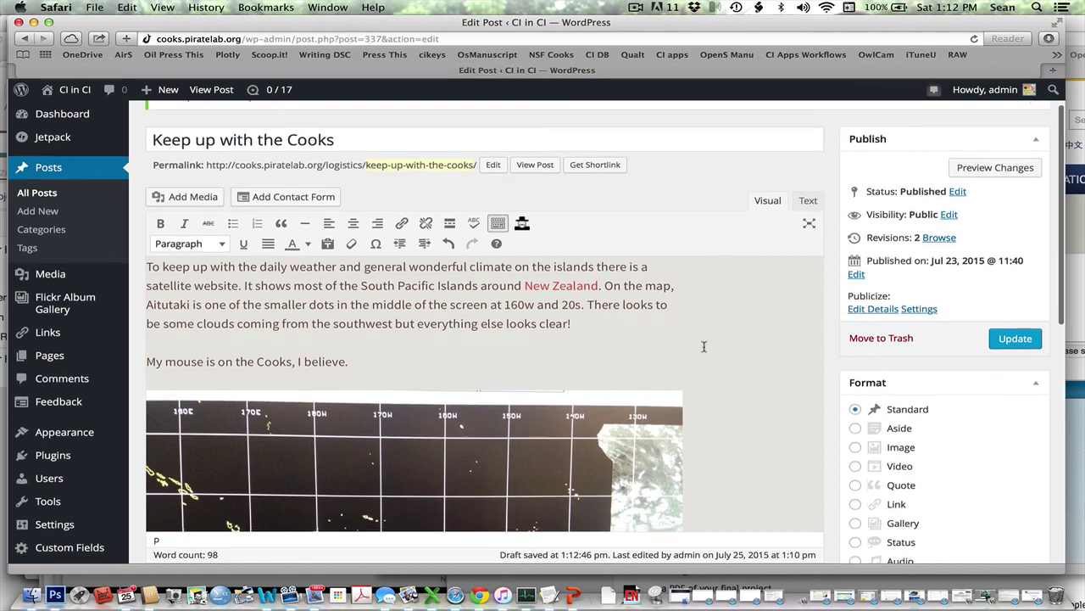
{"action": "scroll", "coordinate": [704, 346], "scroll_direction": "down", "scroll_amount": 1}
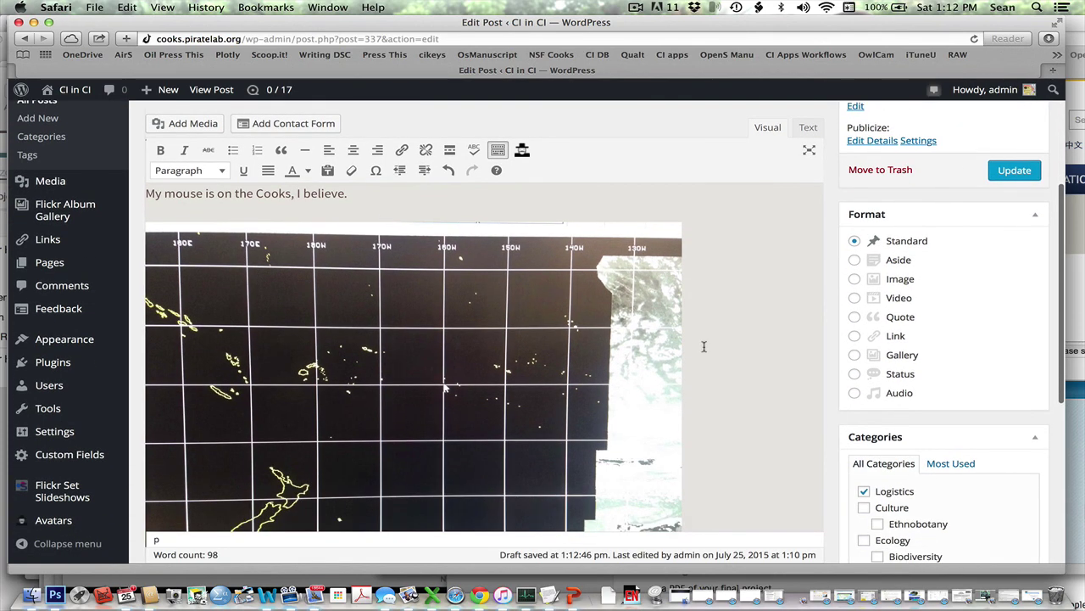
{"action": "scroll", "coordinate": [704, 346], "scroll_direction": "down", "scroll_amount": 3}
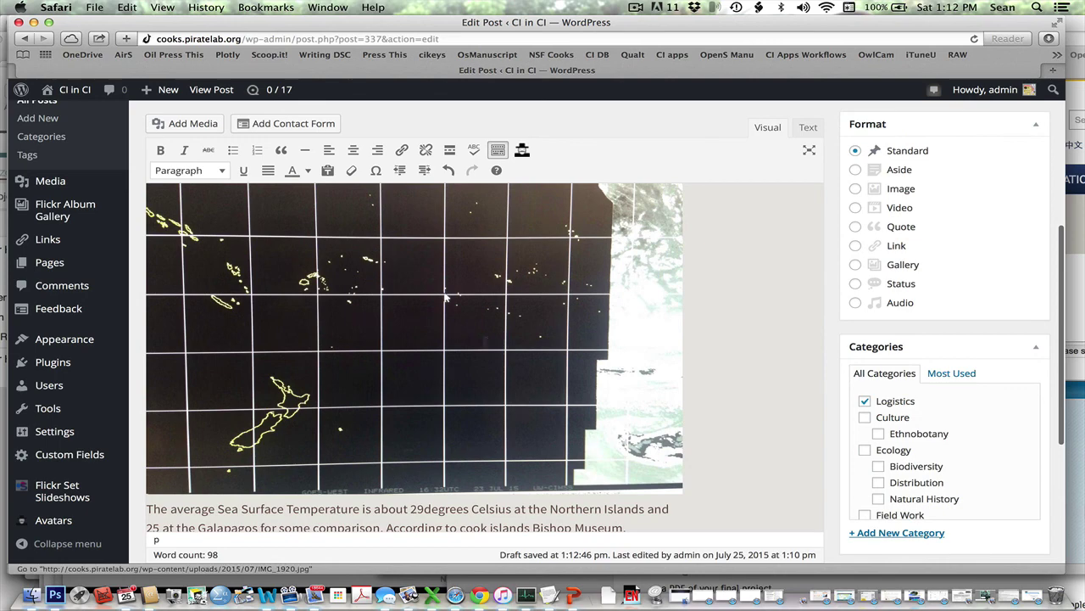
{"action": "scroll", "coordinate": [445, 322], "scroll_direction": "up", "scroll_amount": 2}
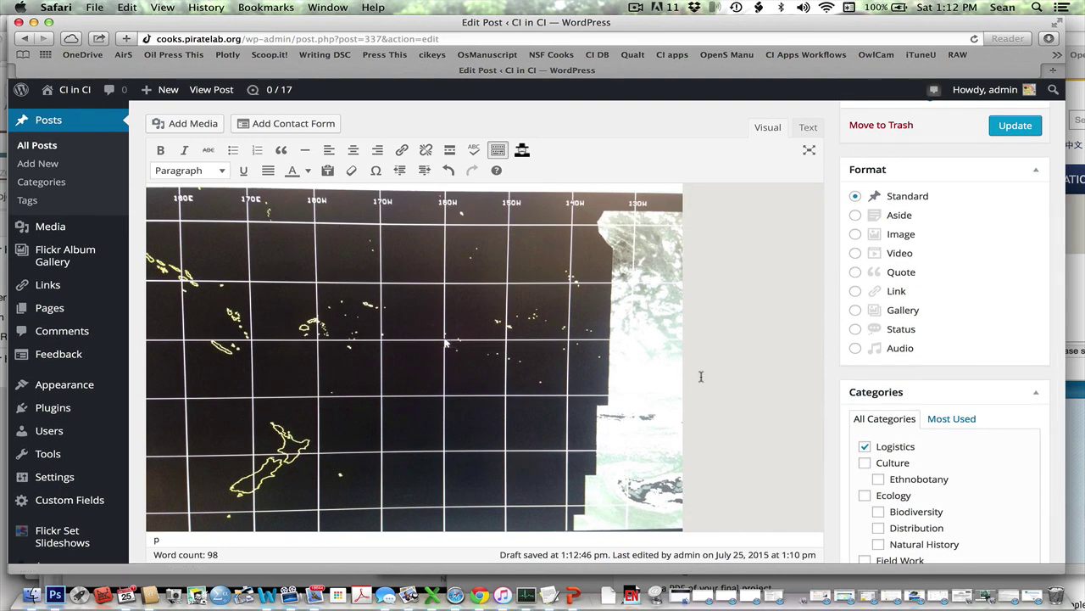
{"action": "scroll", "coordinate": [701, 376], "scroll_direction": "up", "scroll_amount": 4}
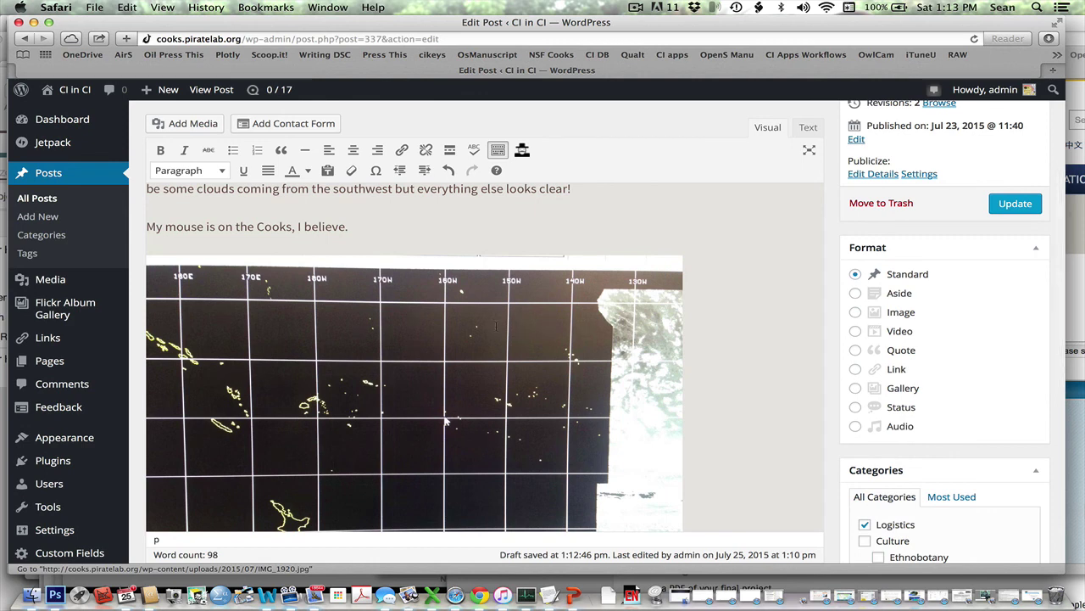
{"action": "left_click", "coordinate": [445, 421]}
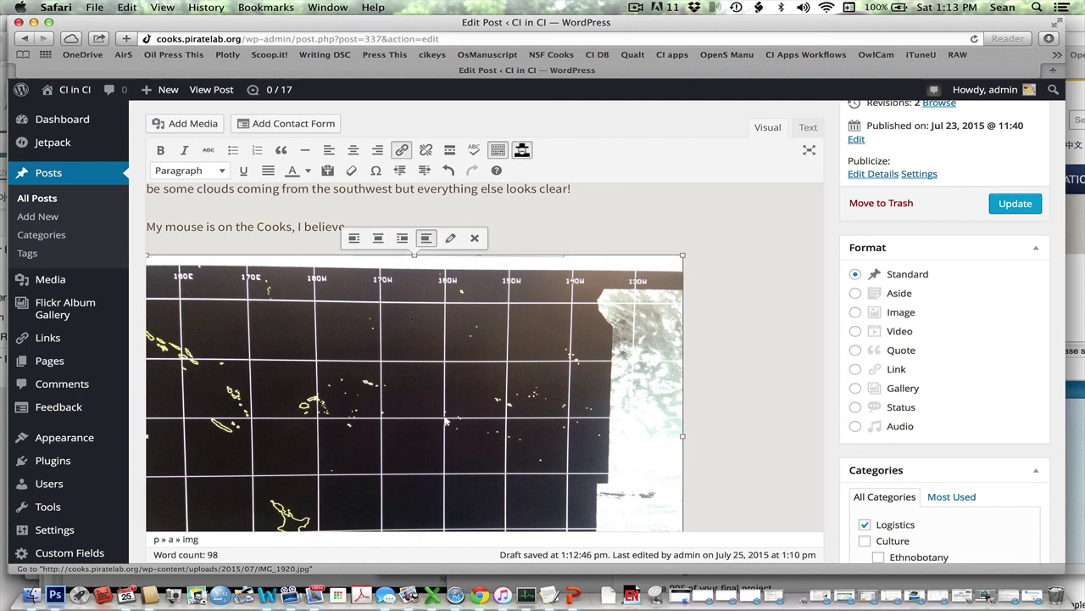
{"action": "left_click", "coordinate": [379, 238]}
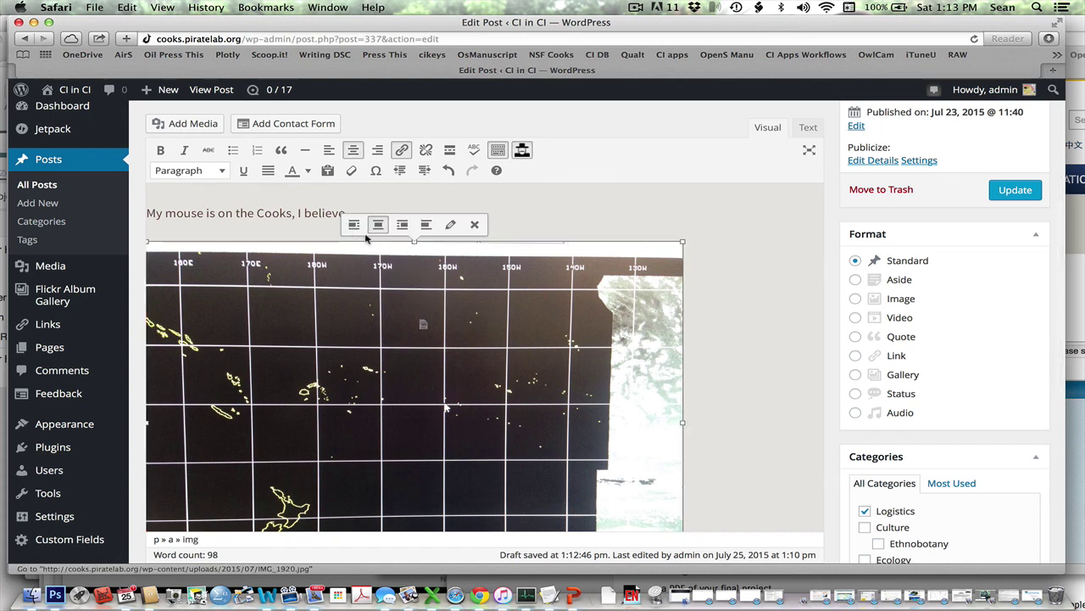
Edit the map image's details to add the caption "Map of the South Pacific." and apply the change.
{"action": "key", "text": "super+a"}
{"action": "left_click", "coordinate": [452, 227]}
{"action": "left_click", "coordinate": [452, 227]}
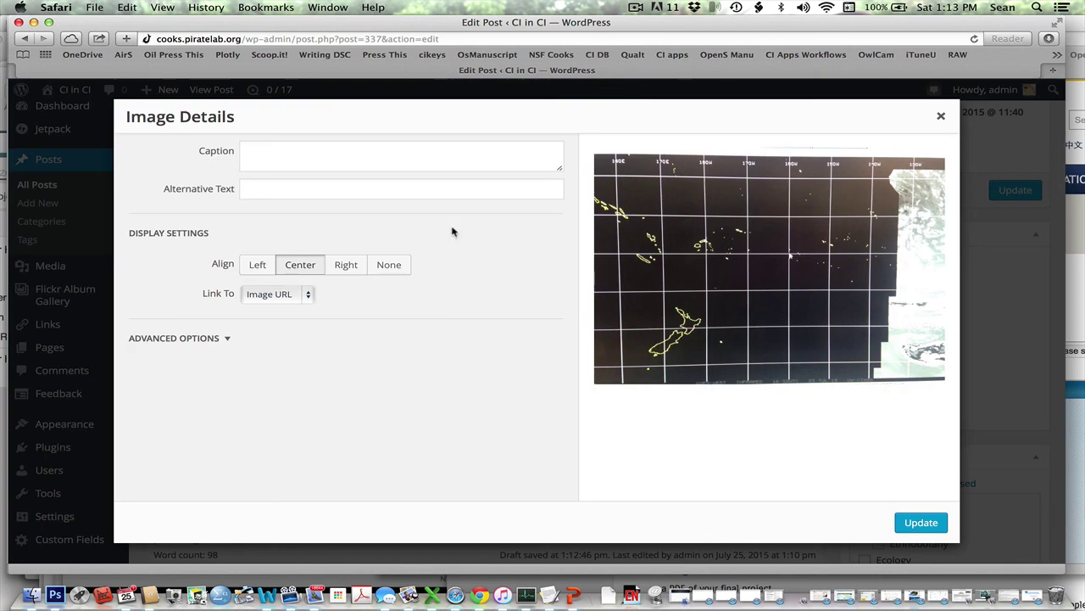
{"action": "left_click", "coordinate": [291, 157]}
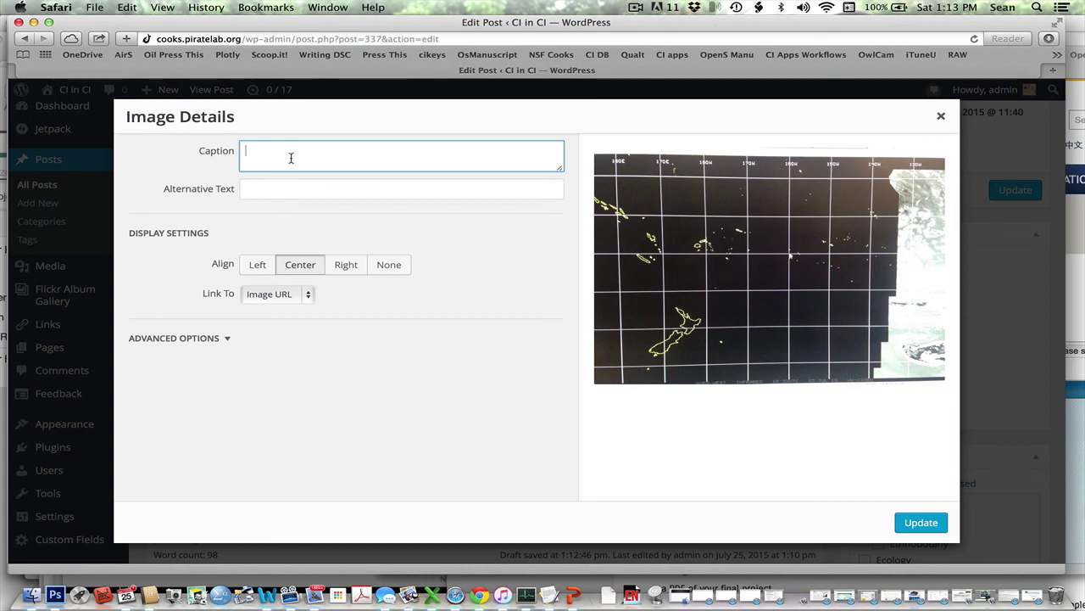
{"action": "type", "text": "Map of"}
{"action": "key", "text": "BackSpace"}
{"action": "key", "text": "BackSpace"}
{"action": "key", "text": "BackSpace"}
{"action": "key", "text": "BackSpace"}
{"action": "key", "text": "BackSpace"}
{"action": "type", "text": "ap of the South"}
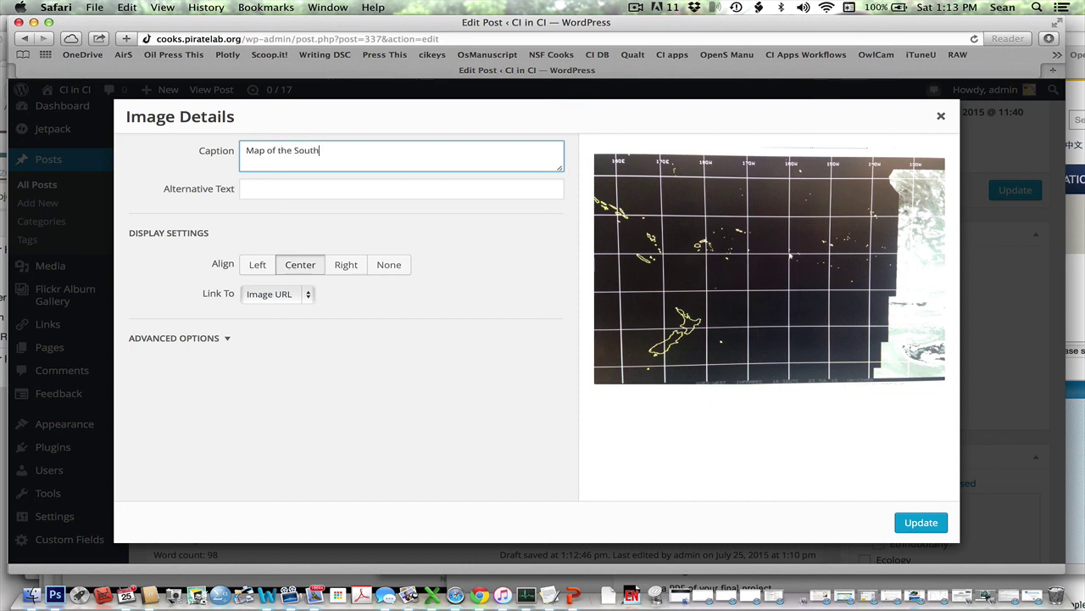
{"action": "type", "text": " Pacific."}
{"action": "left_click", "coordinate": [921, 522]}
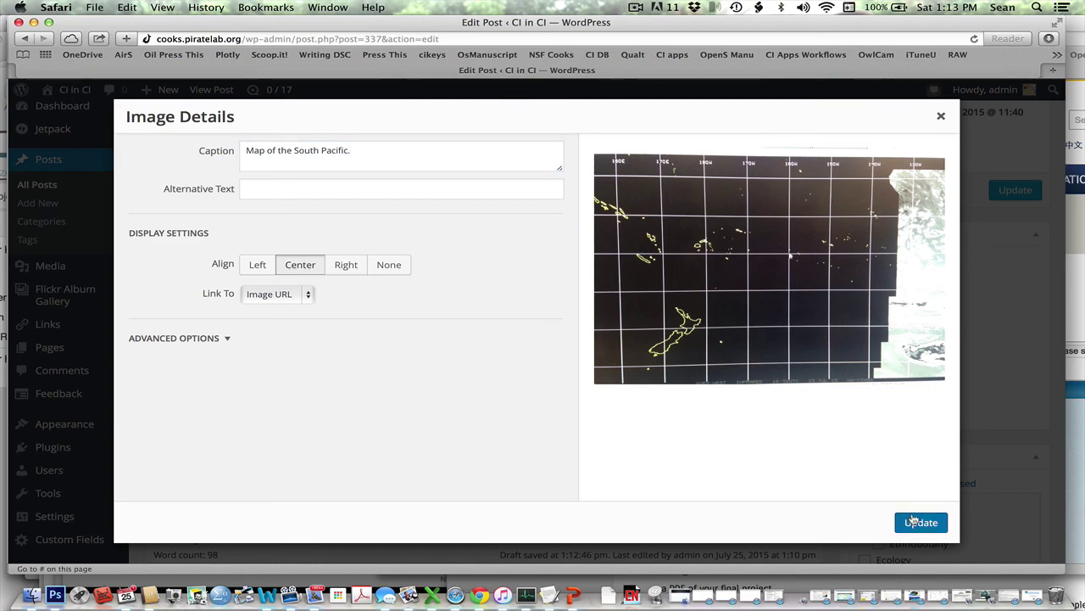
Replace the word "degrees" with the ° symbol directly after 29 in the sea surface temperature sentence below the map.
{"action": "scroll", "coordinate": [749, 359], "scroll_direction": "down", "scroll_amount": 3}
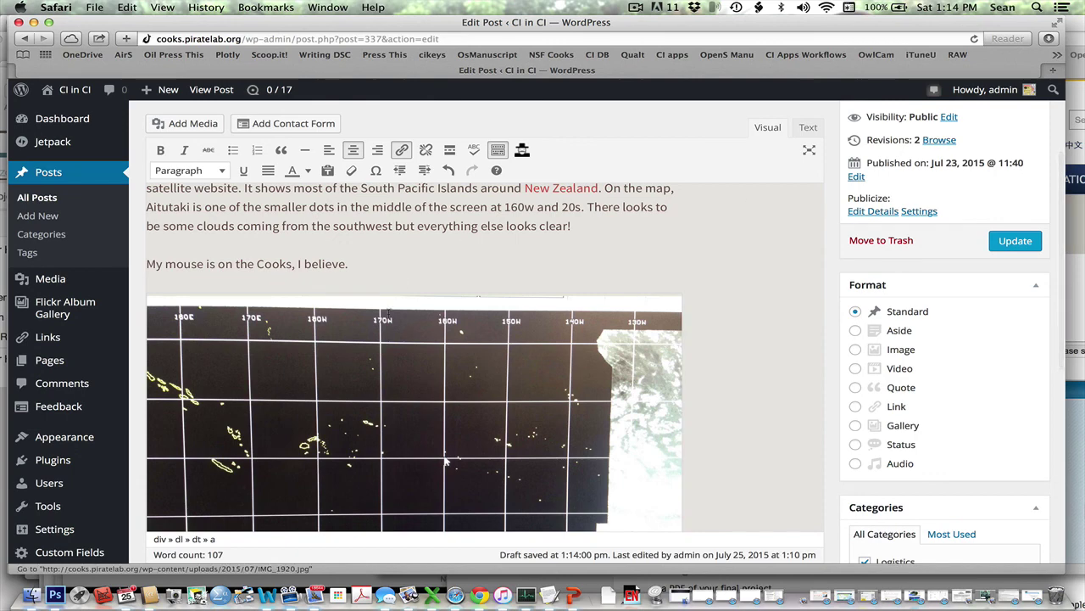
{"action": "scroll", "coordinate": [418, 343], "scroll_direction": "down", "scroll_amount": 3}
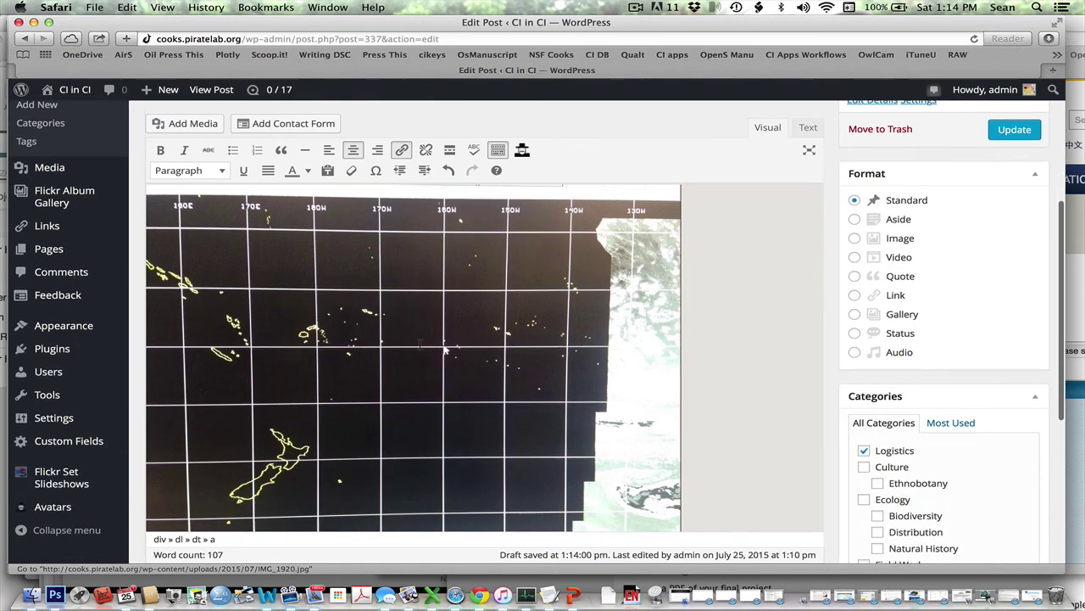
{"action": "scroll", "coordinate": [418, 344], "scroll_direction": "up", "scroll_amount": 1}
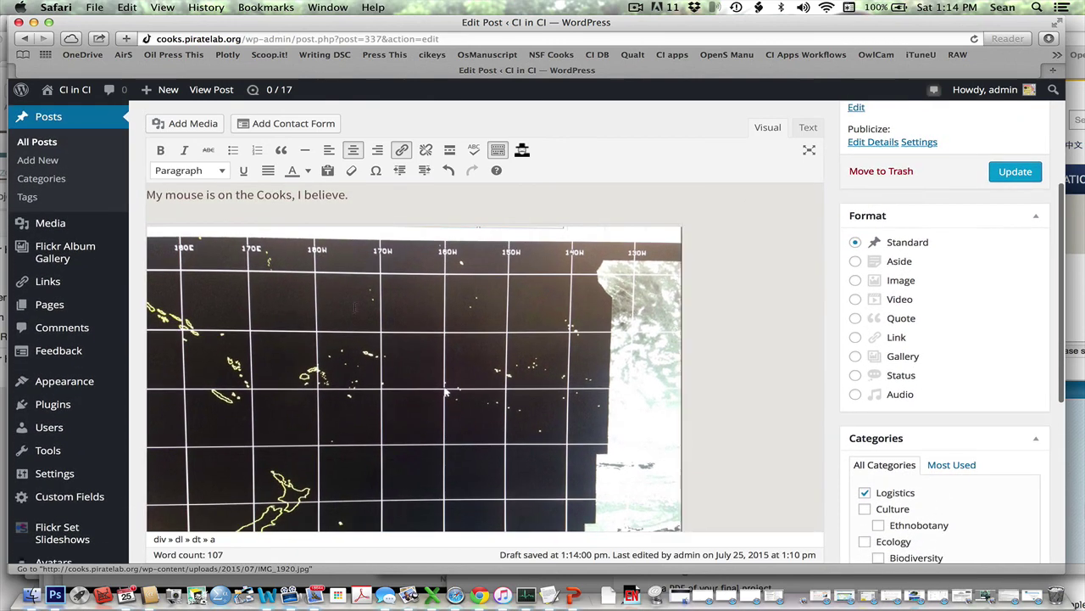
{"action": "scroll", "coordinate": [355, 308], "scroll_direction": "down", "scroll_amount": 3}
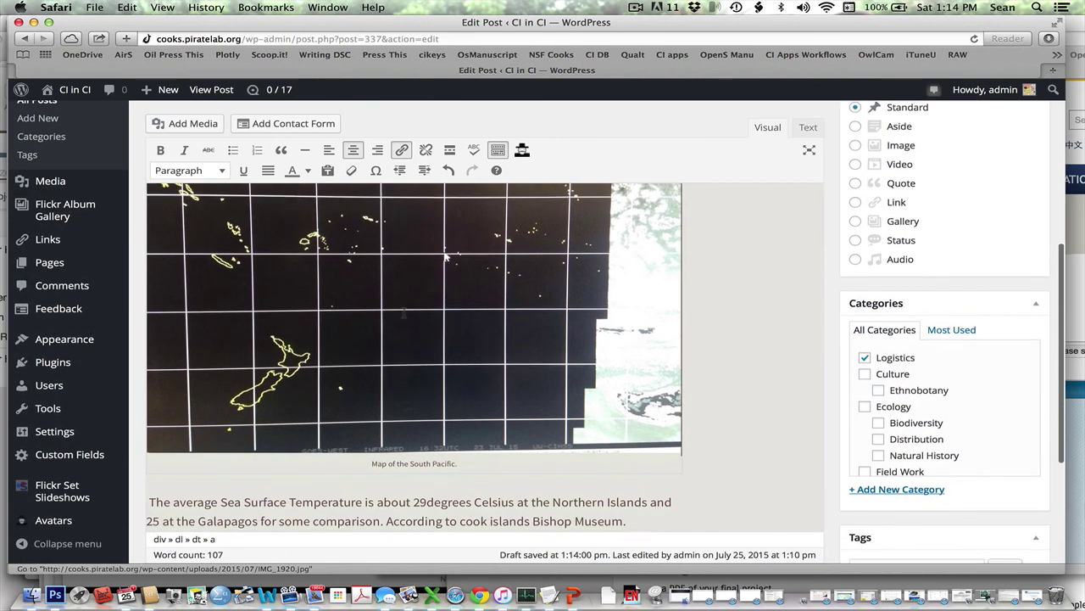
{"action": "scroll", "coordinate": [446, 255], "scroll_direction": "down", "scroll_amount": 2}
{"action": "scroll", "coordinate": [445, 259], "scroll_direction": "up", "scroll_amount": 2}
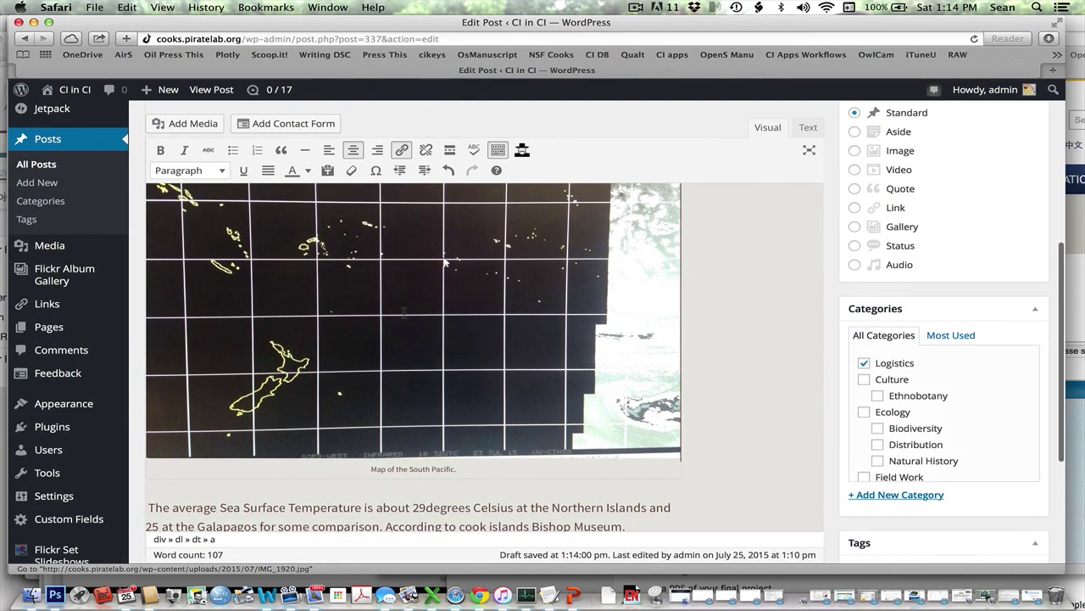
{"action": "scroll", "coordinate": [445, 263], "scroll_direction": "down", "scroll_amount": 3}
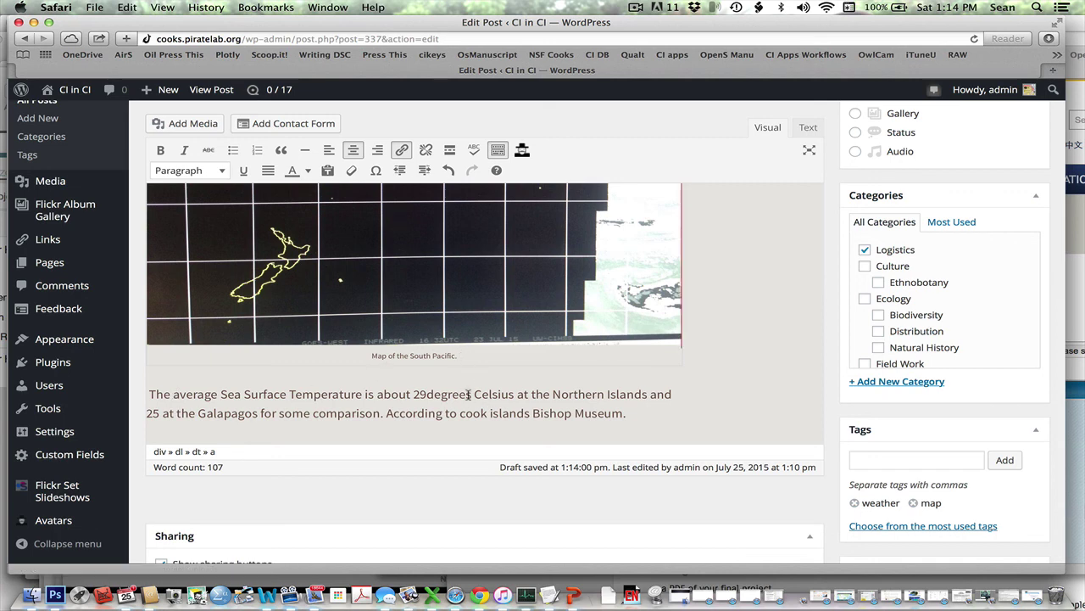
{"action": "left_click", "coordinate": [427, 394]}
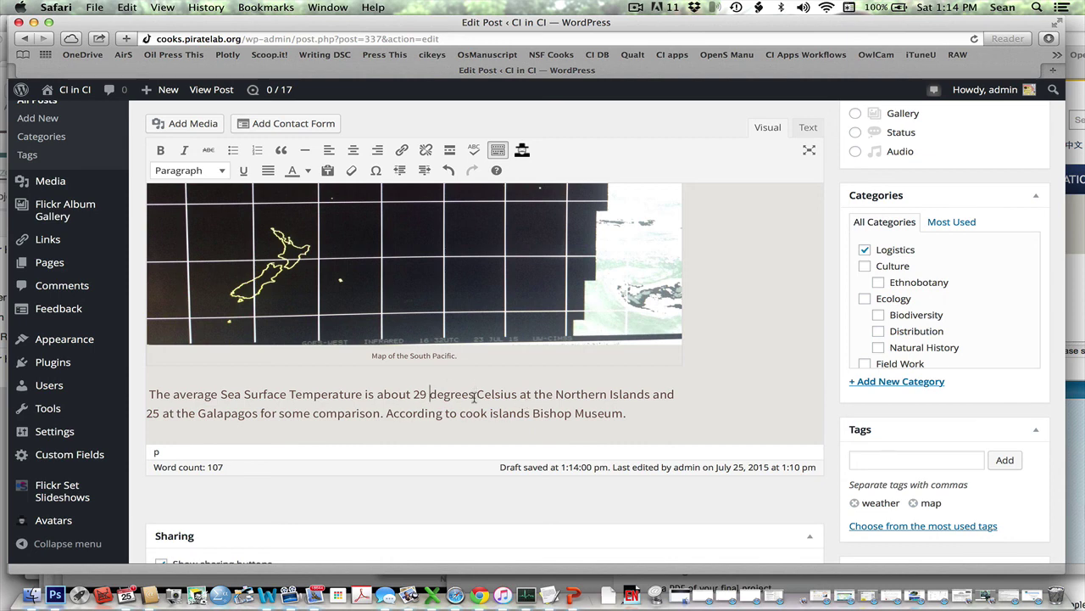
{"action": "left_click_drag", "start_coordinate": [475, 396], "coordinate": [431, 395]}
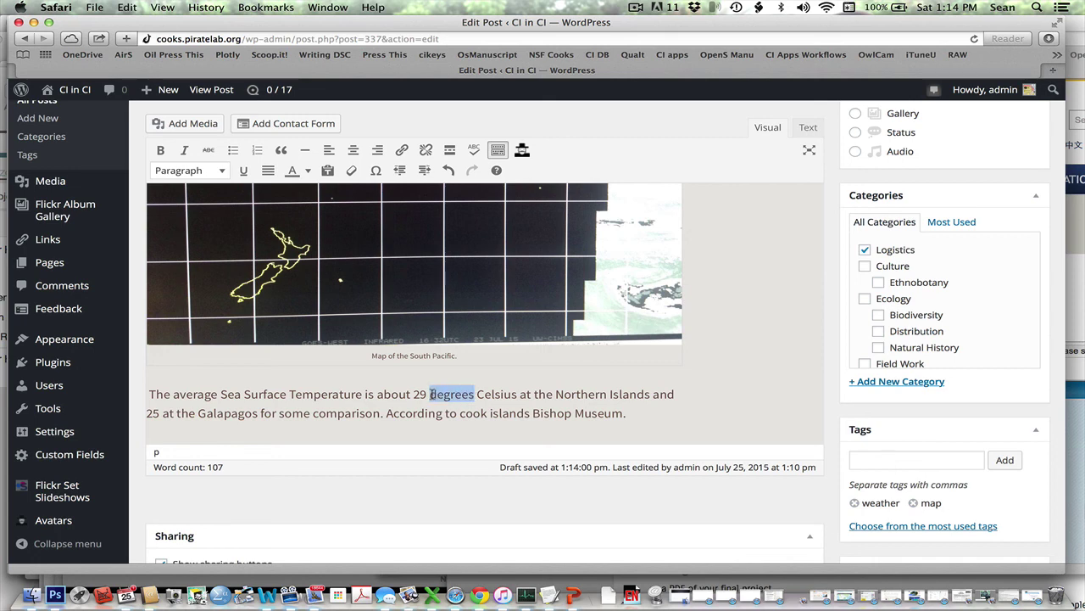
{"action": "type", "text": "°"}
{"action": "key", "text": "BackSpace"}
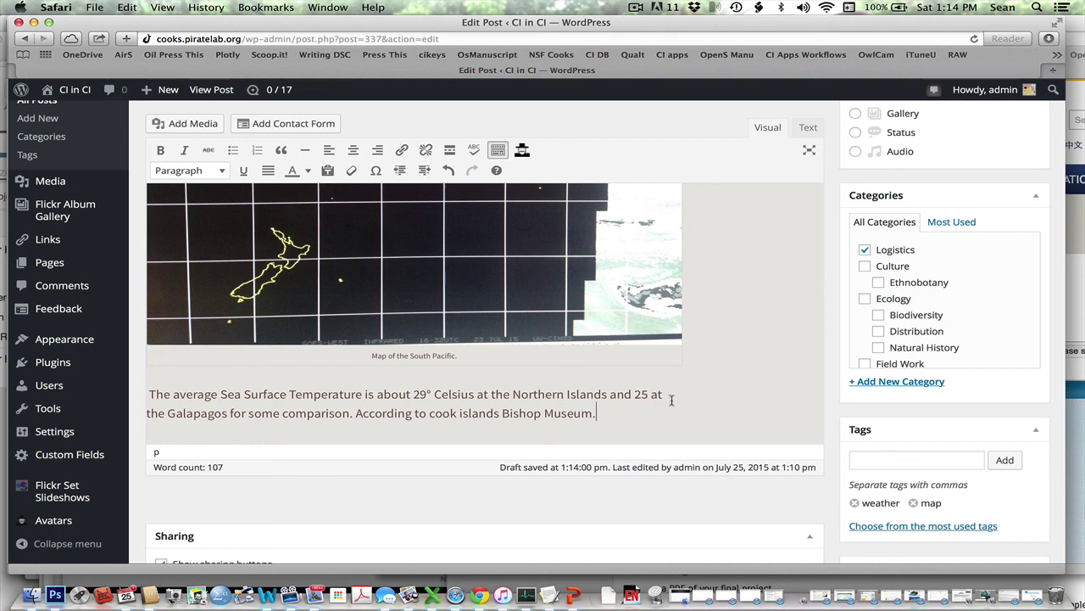
Update the published post to save the link, image and text edits.
{"action": "scroll", "coordinate": [722, 388], "scroll_direction": "down", "scroll_amount": 3}
{"action": "scroll", "coordinate": [721, 387], "scroll_direction": "down", "scroll_amount": 3}
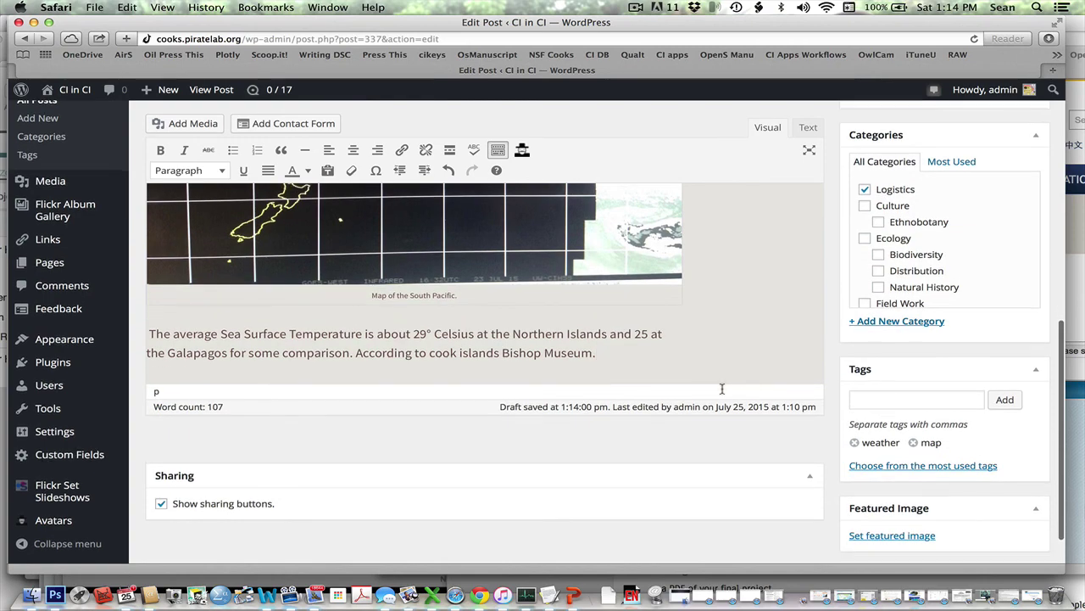
{"action": "scroll", "coordinate": [722, 388], "scroll_direction": "up", "scroll_amount": 20}
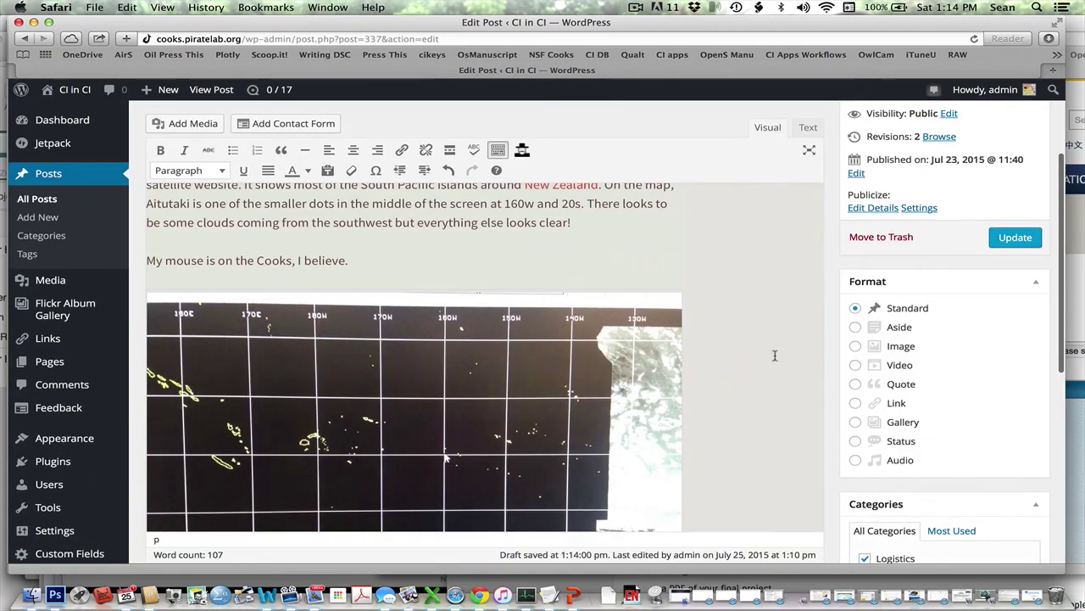
{"action": "left_click", "coordinate": [1009, 245]}
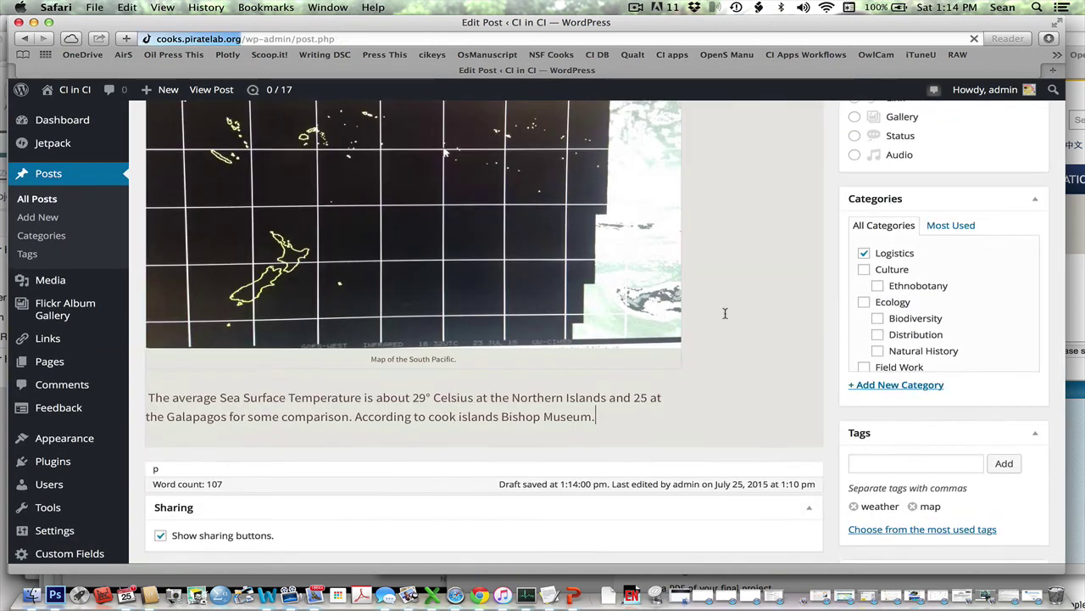
Set the South Pacific Radar globe image (abpwsair.jpg) from the media library as the post's featured image and update the post.
{"action": "scroll", "coordinate": [725, 313], "scroll_direction": "down", "scroll_amount": 8}
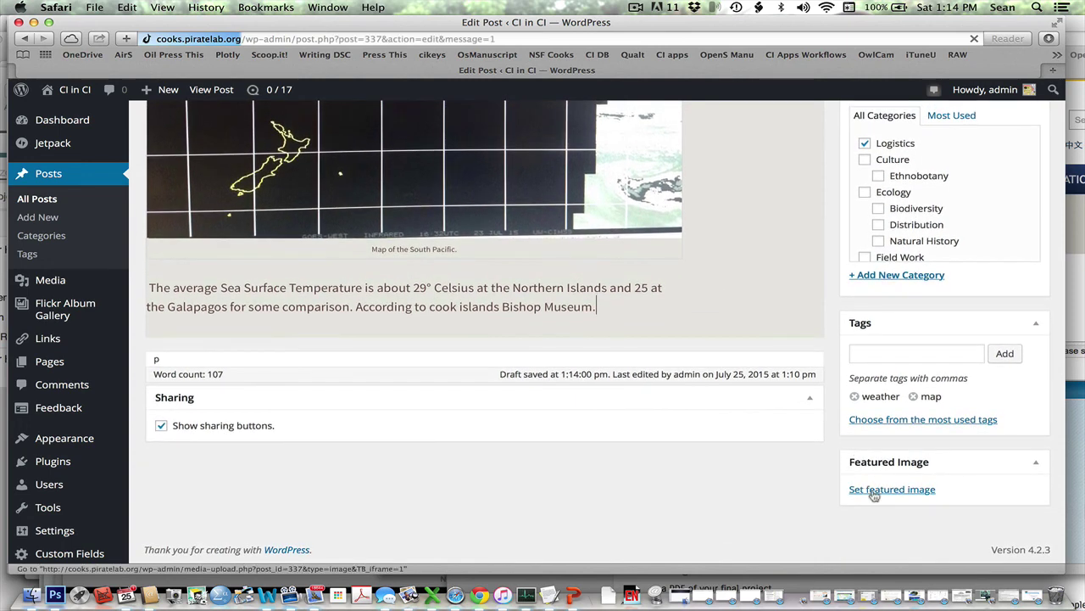
{"action": "left_click", "coordinate": [873, 491]}
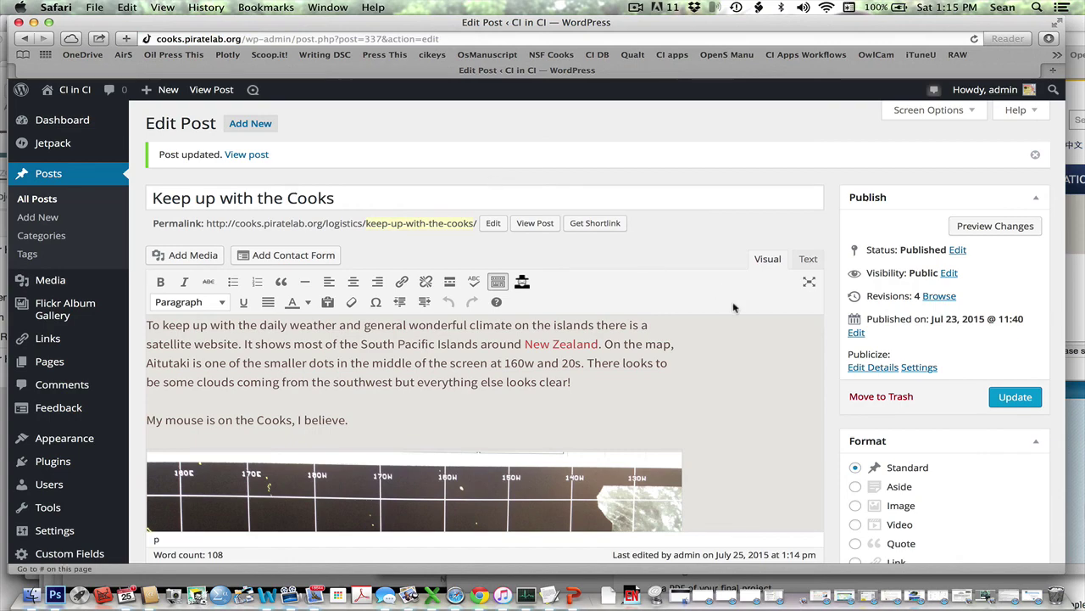
{"action": "scroll", "coordinate": [817, 339], "scroll_direction": "down", "scroll_amount": 1}
{"action": "scroll", "coordinate": [817, 338], "scroll_direction": "down", "scroll_amount": 10}
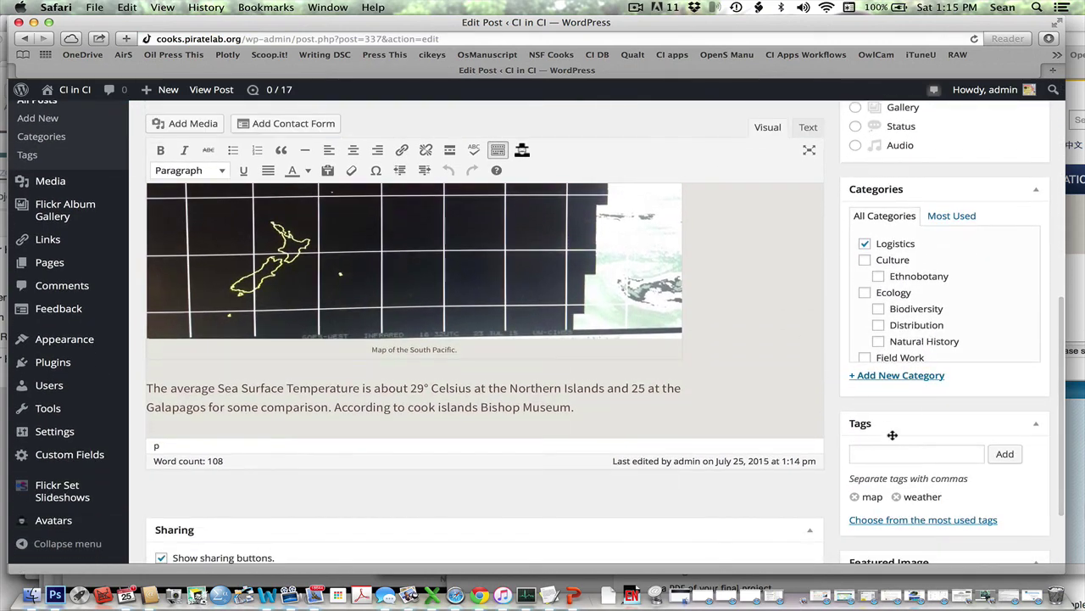
{"action": "scroll", "coordinate": [912, 522], "scroll_direction": "down", "scroll_amount": 3}
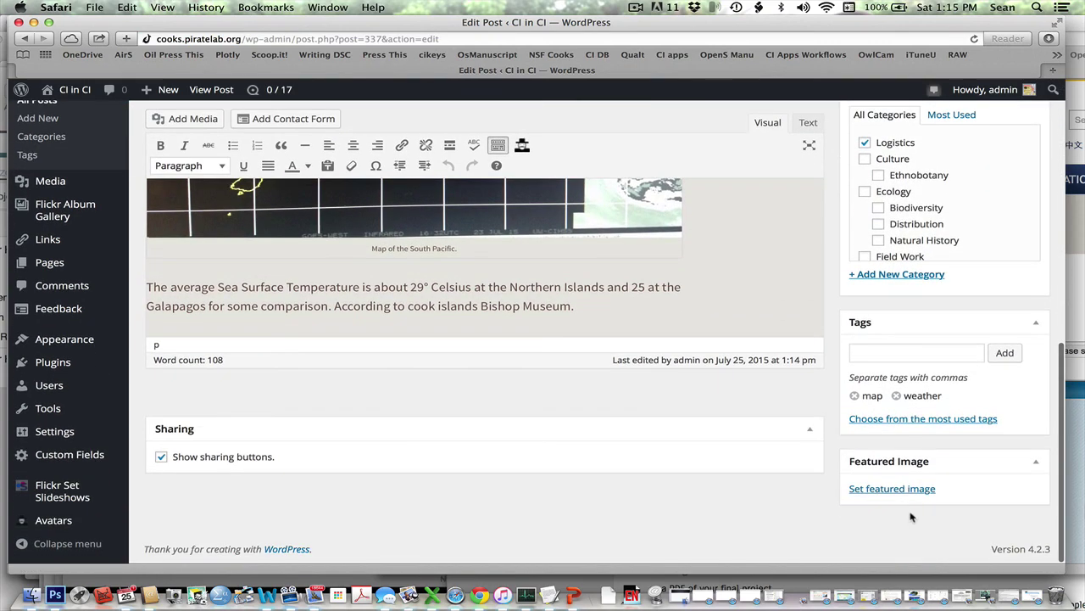
{"action": "left_click", "coordinate": [909, 494]}
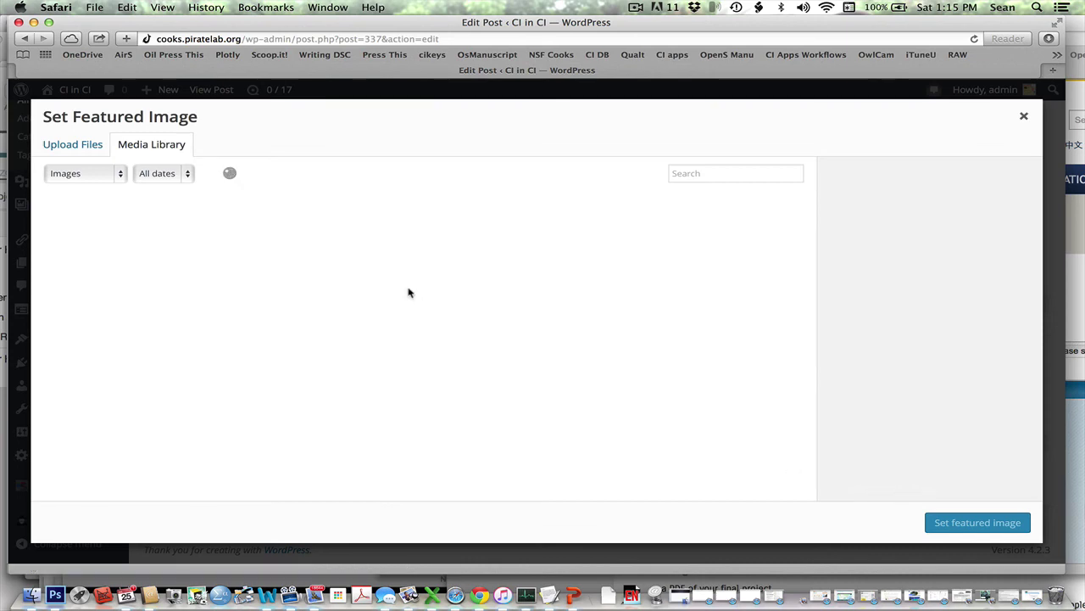
{"action": "left_click", "coordinate": [100, 243]}
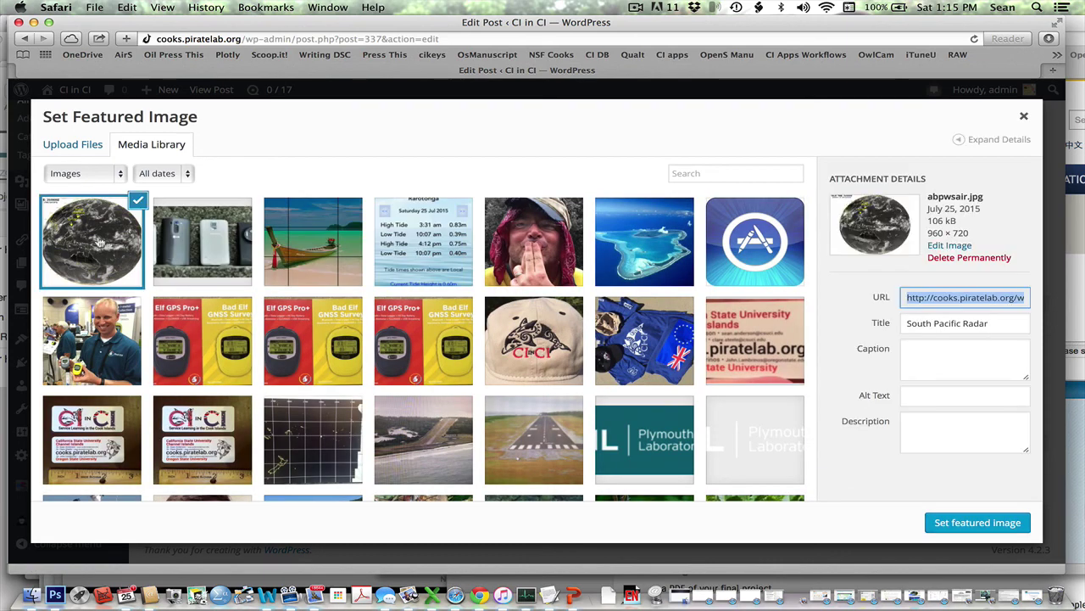
{"action": "left_click", "coordinate": [955, 520]}
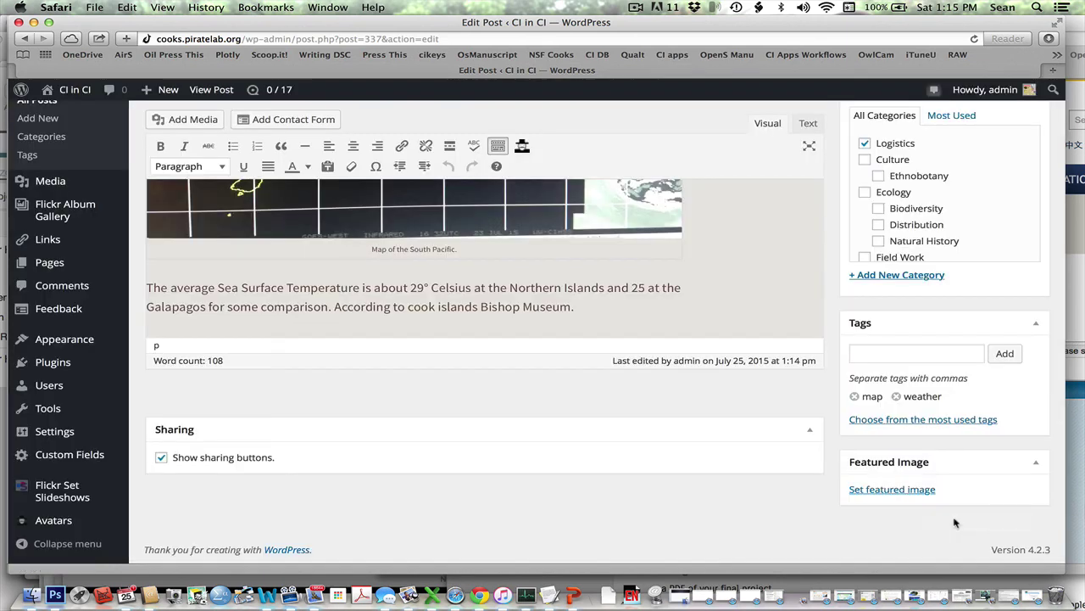
{"action": "scroll", "coordinate": [902, 475], "scroll_direction": "up", "scroll_amount": 5}
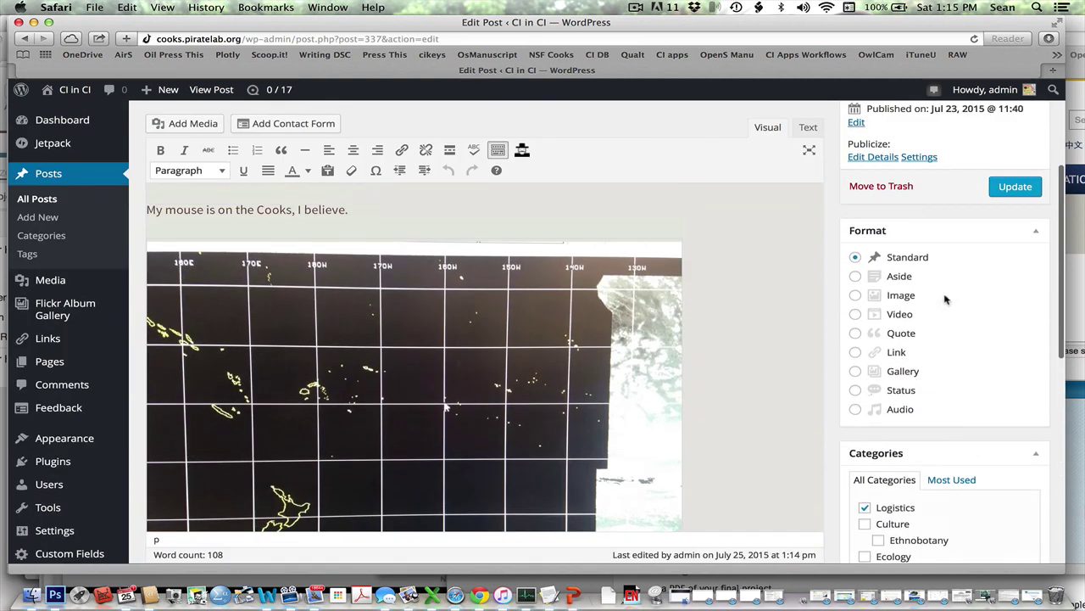
{"action": "left_click", "coordinate": [997, 190]}
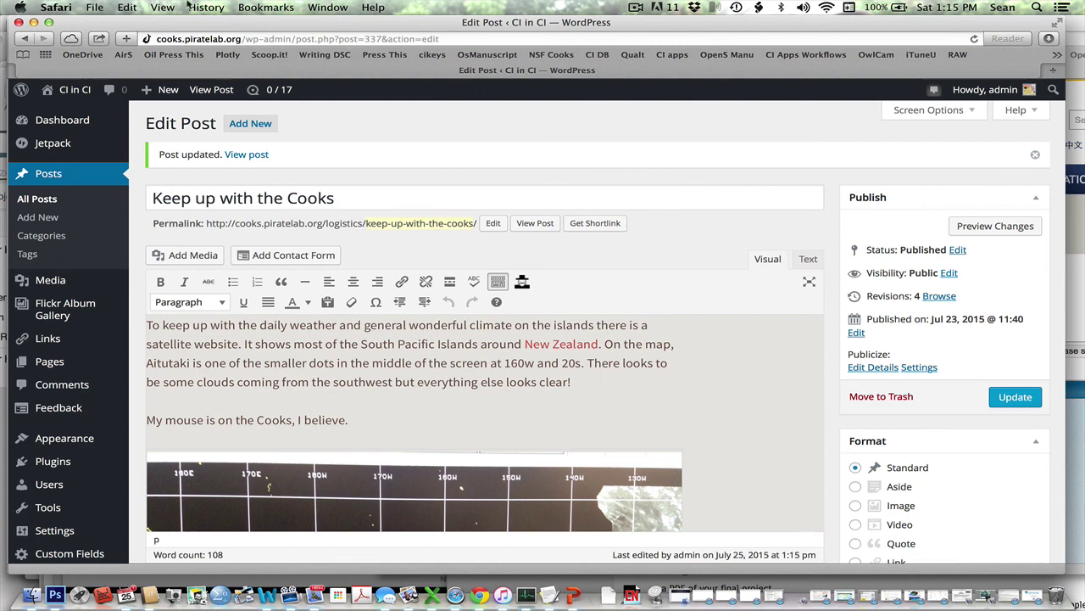
Load the public site cooks.piratelab.org in a new browser window.
{"action": "left_click", "coordinate": [95, 7]}
{"action": "left_click", "coordinate": [103, 24]}
{"action": "type", "text": "c"}
{"action": "key", "text": "Return"}
Examine the published "Keep up with the Cooks" post on the home page, checking its featured image, New Zealand link, map caption and tags.
{"action": "scroll", "coordinate": [145, 308], "scroll_direction": "down", "scroll_amount": 10}
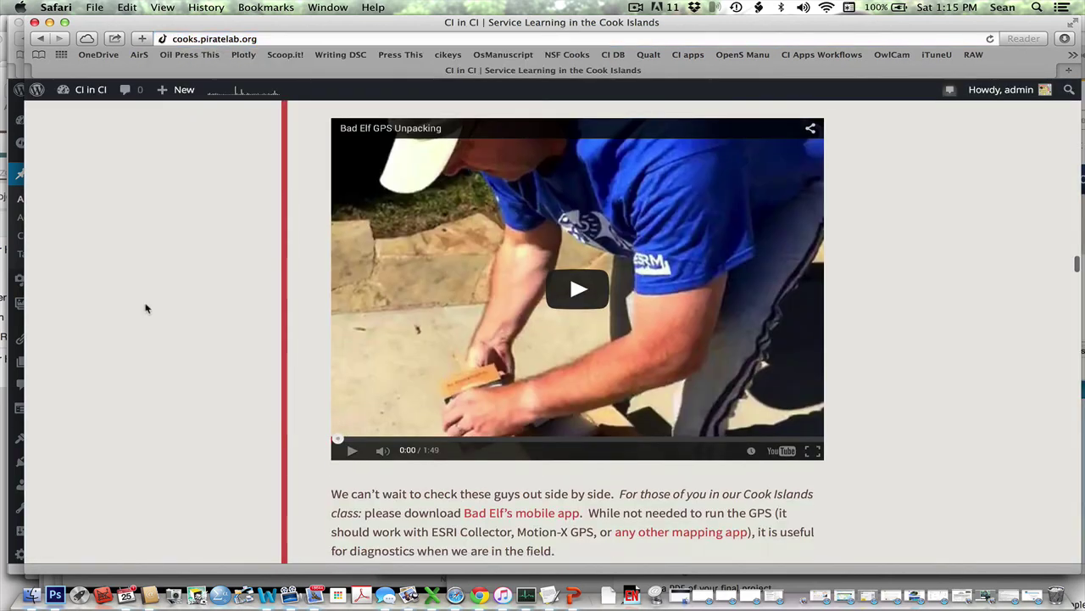
{"action": "scroll", "coordinate": [145, 308], "scroll_direction": "down", "scroll_amount": 12}
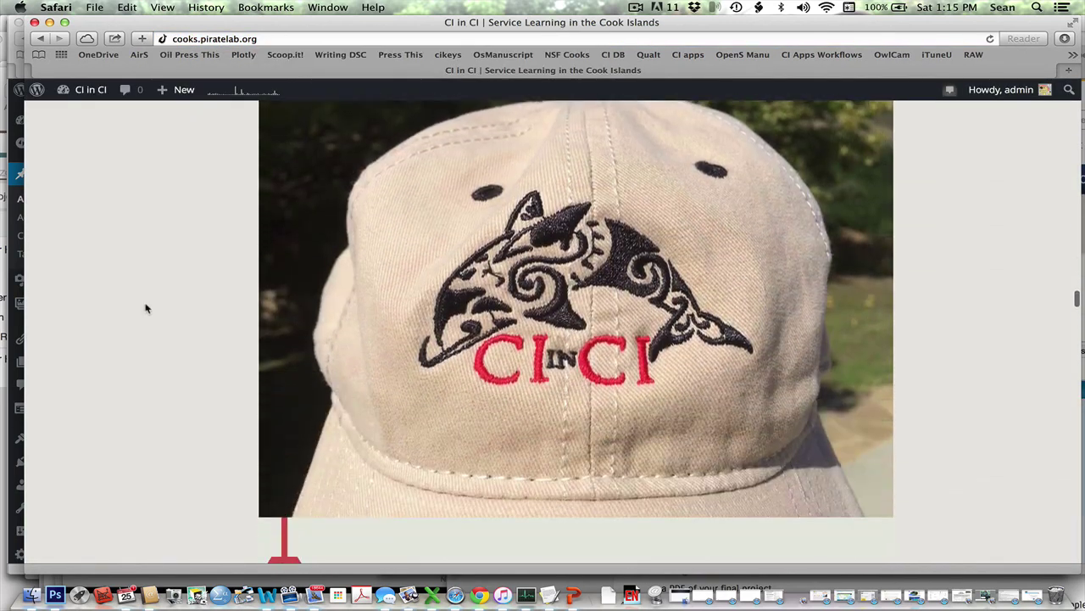
{"action": "scroll", "coordinate": [145, 307], "scroll_direction": "down", "scroll_amount": 15}
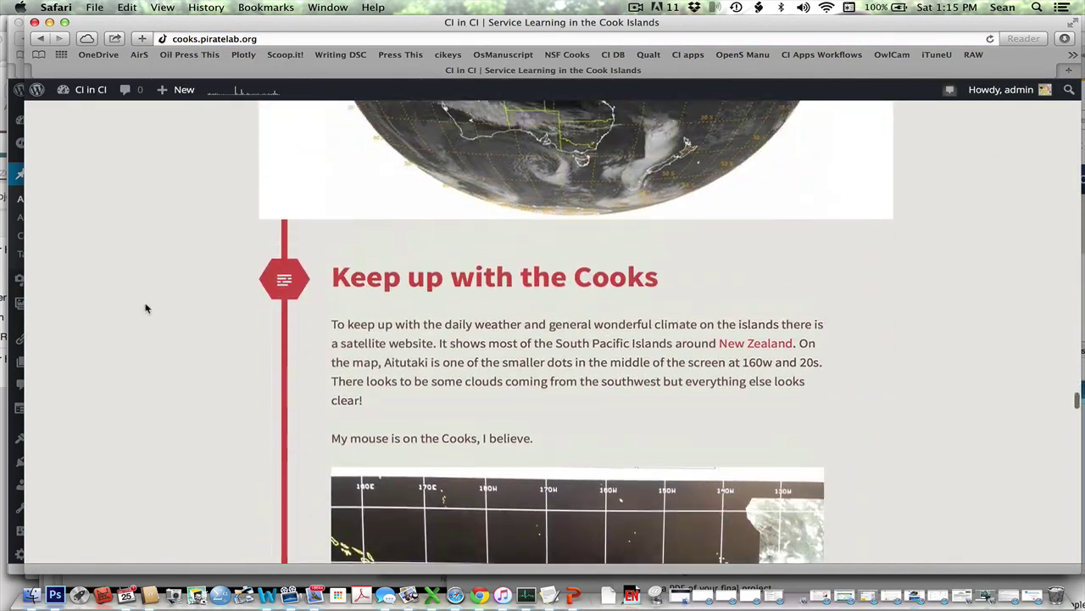
{"action": "scroll", "coordinate": [145, 308], "scroll_direction": "up", "scroll_amount": 4}
{"action": "scroll", "coordinate": [145, 308], "scroll_direction": "up", "scroll_amount": 2}
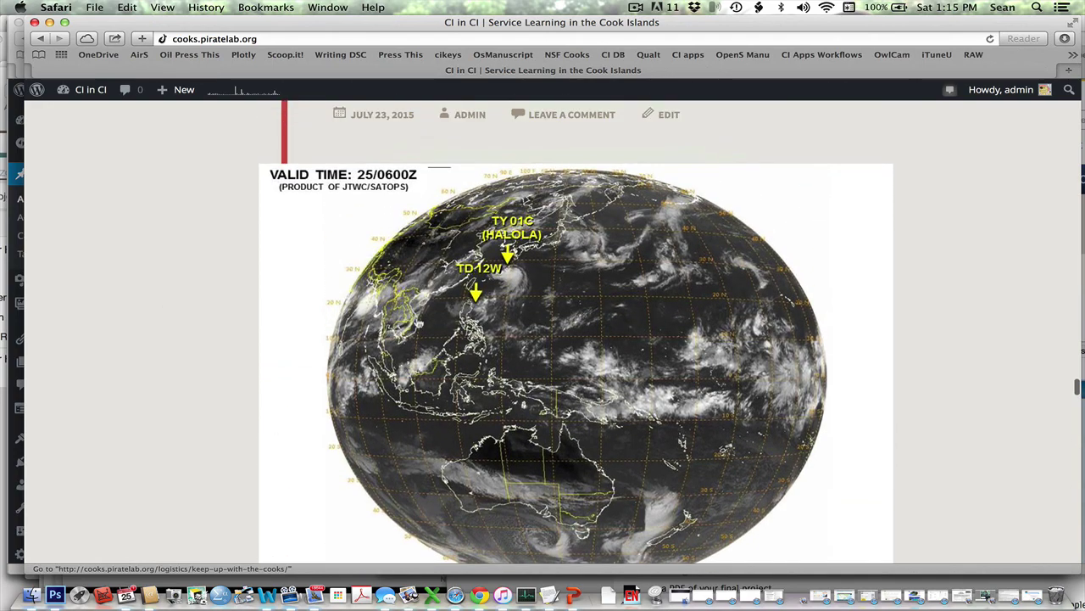
{"action": "scroll", "coordinate": [554, 391], "scroll_direction": "down", "scroll_amount": 10}
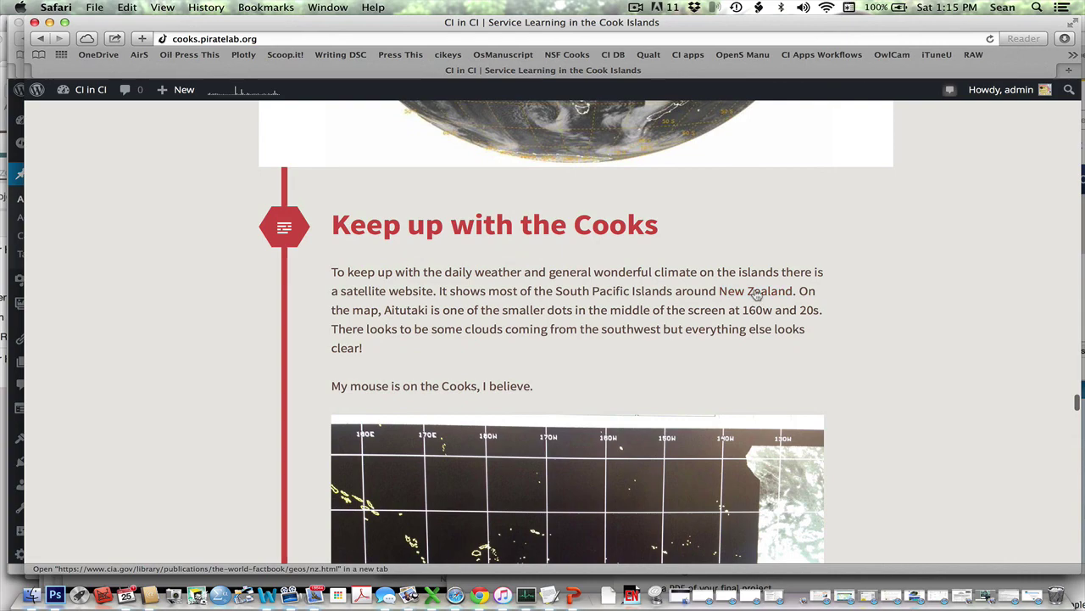
{"action": "scroll", "coordinate": [862, 300], "scroll_direction": "down", "scroll_amount": 10}
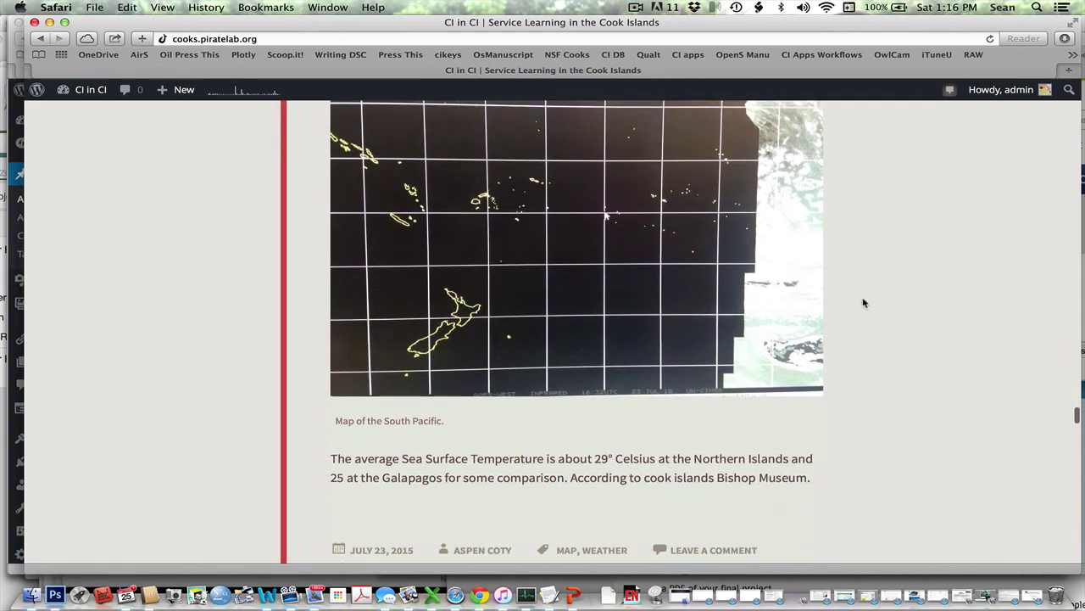
{"action": "scroll", "coordinate": [863, 302], "scroll_direction": "up", "scroll_amount": 20}
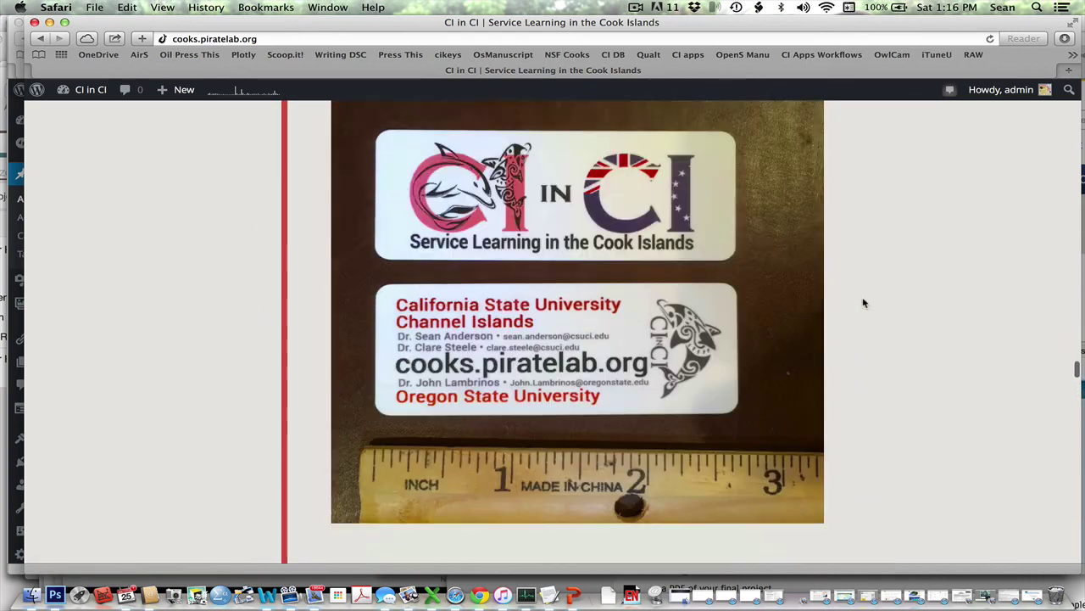